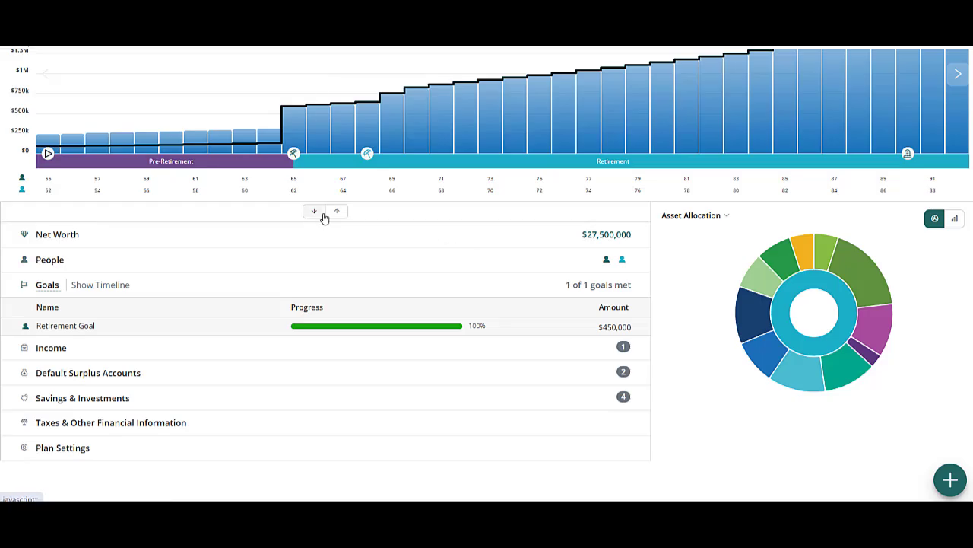
Expand all plan categories on the dashboard and review the people, goals, income, surplus accounts, and savings and investments.
{"action": "left_click", "coordinate": [313, 212]}
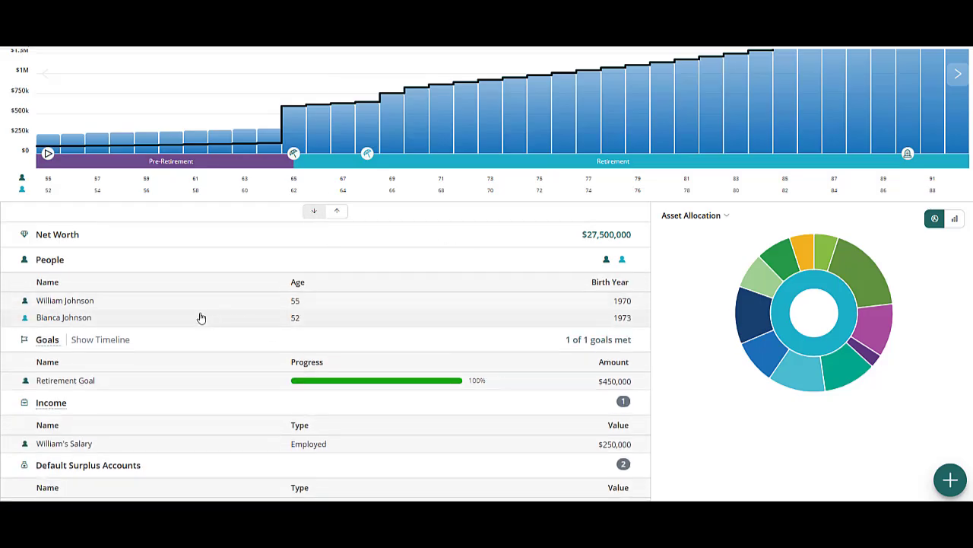
{"action": "scroll", "coordinate": [195, 317], "scroll_direction": "down", "scroll_amount": 3}
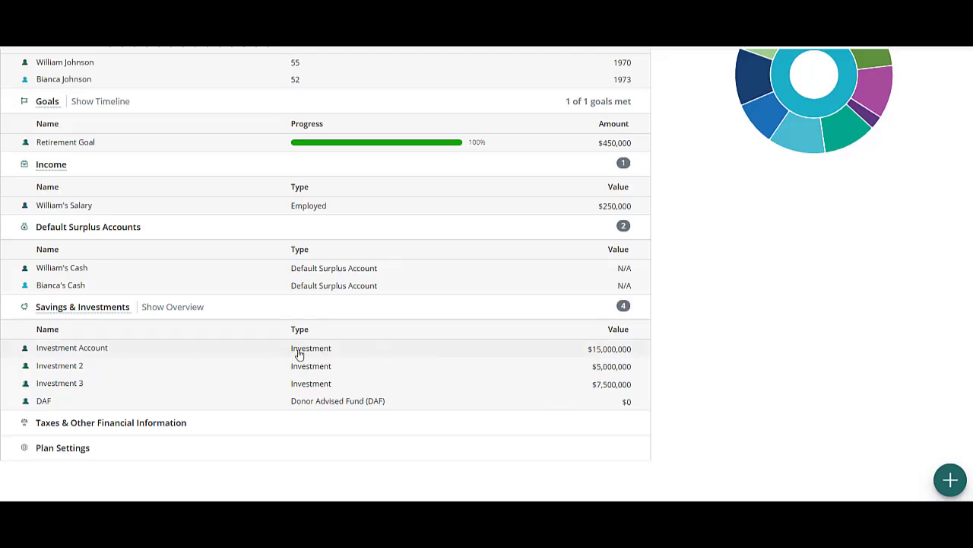
{"action": "scroll", "coordinate": [961, 330], "scroll_direction": "up", "scroll_amount": 7}
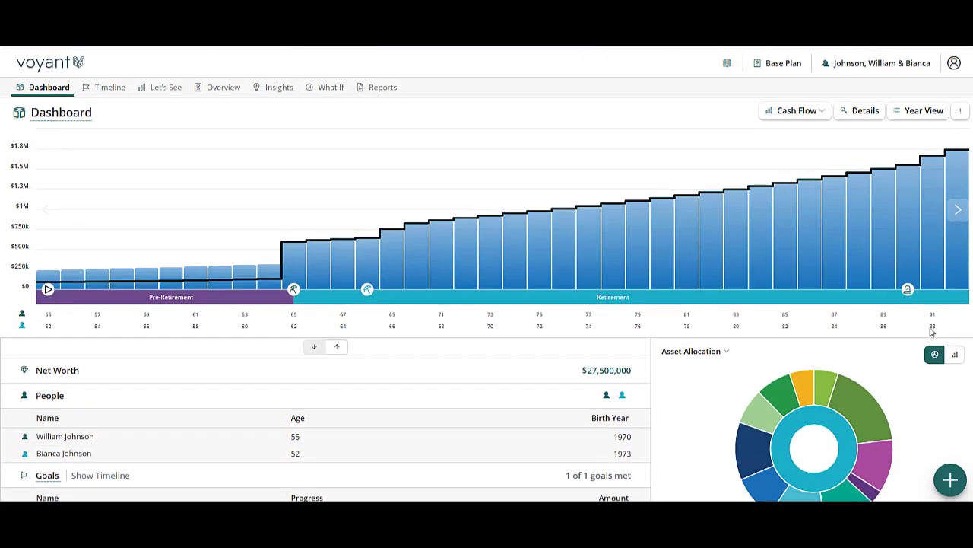
Create a what-if plan named CRUT as a copy of the Base Plan.
{"action": "left_click", "coordinate": [330, 86]}
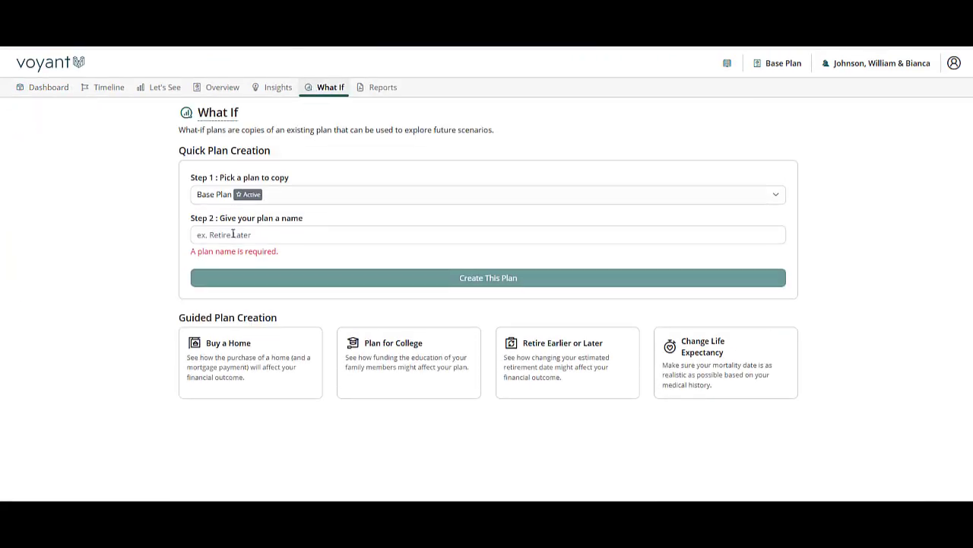
{"action": "left_click", "coordinate": [241, 235]}
{"action": "type", "text": "CRUT"}
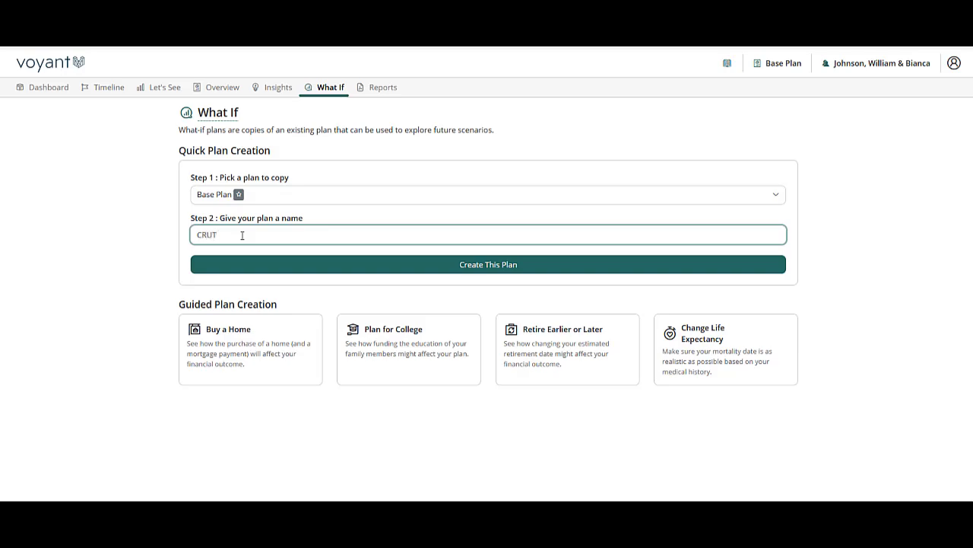
{"action": "left_click", "coordinate": [266, 266]}
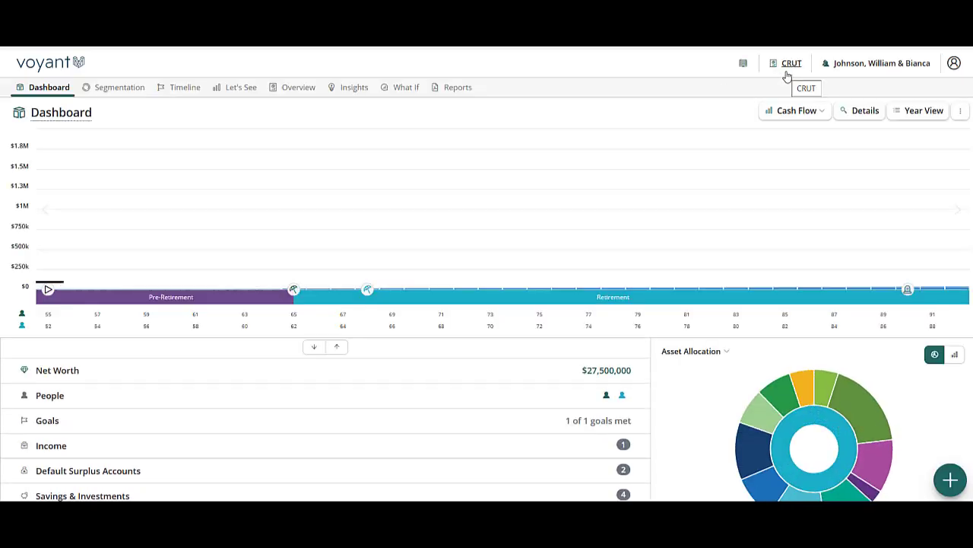
Add a new trust to the CRUT plan and set its type to Charitable Remainder Unitrust.
{"action": "left_click", "coordinate": [951, 482]}
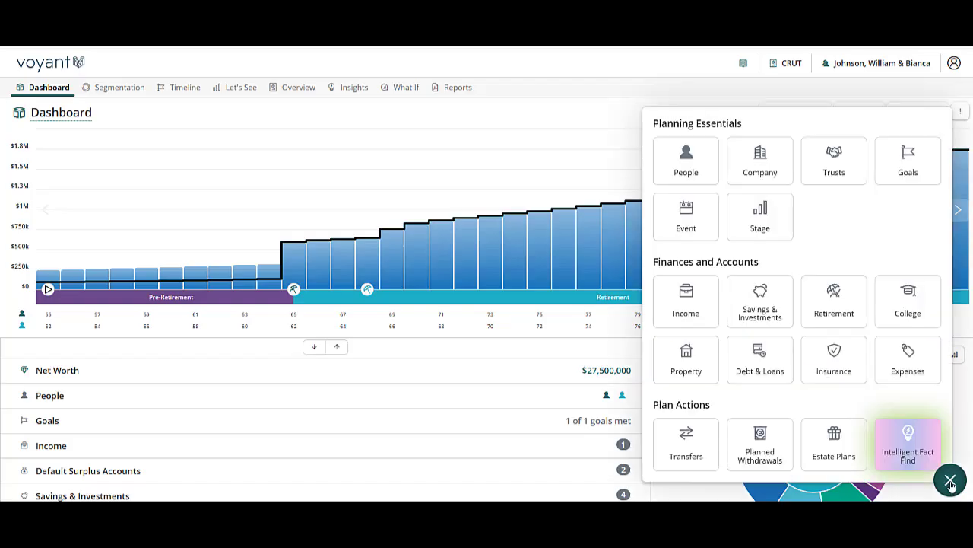
{"action": "left_click", "coordinate": [834, 161]}
{"action": "left_click", "coordinate": [414, 144]}
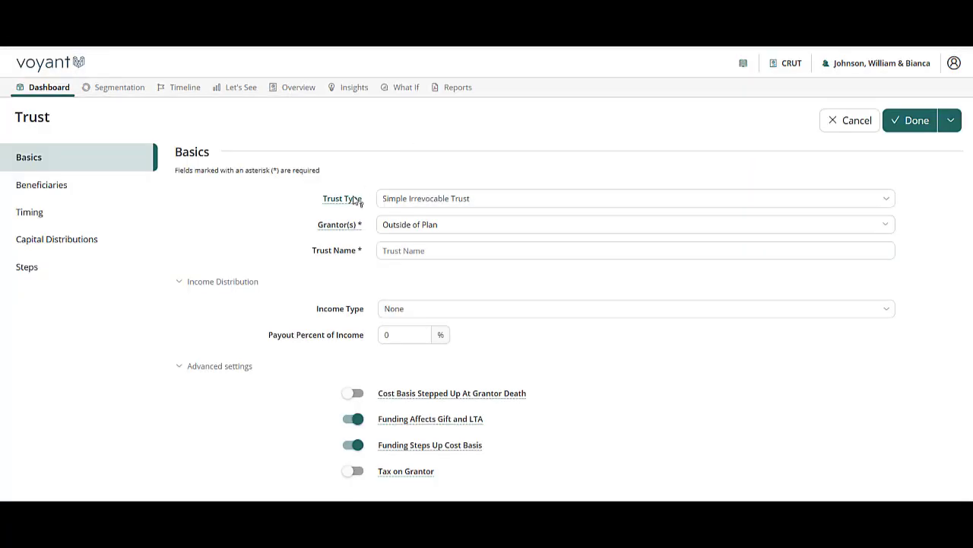
{"action": "left_click", "coordinate": [436, 200]}
{"action": "scroll", "coordinate": [493, 269], "scroll_direction": "up", "scroll_amount": 5}
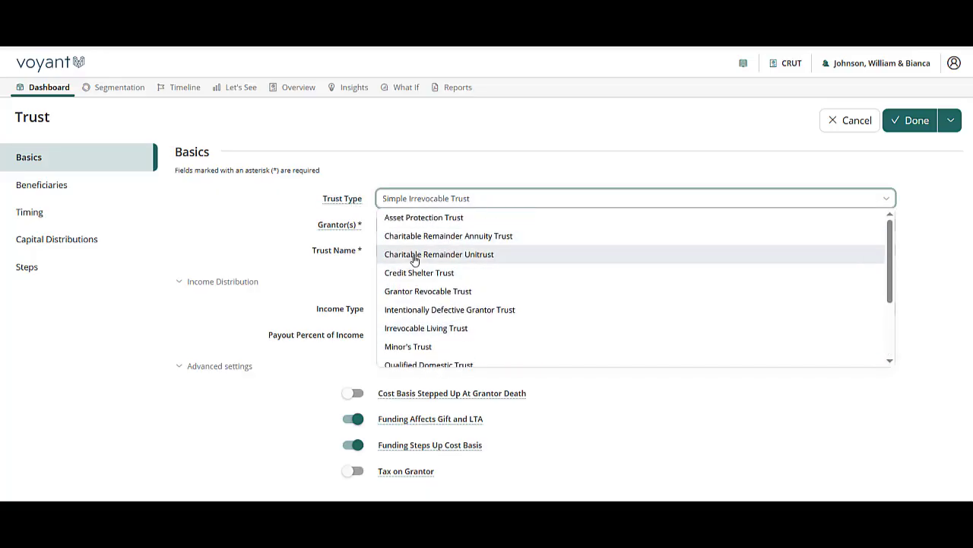
{"action": "left_click", "coordinate": [416, 258]}
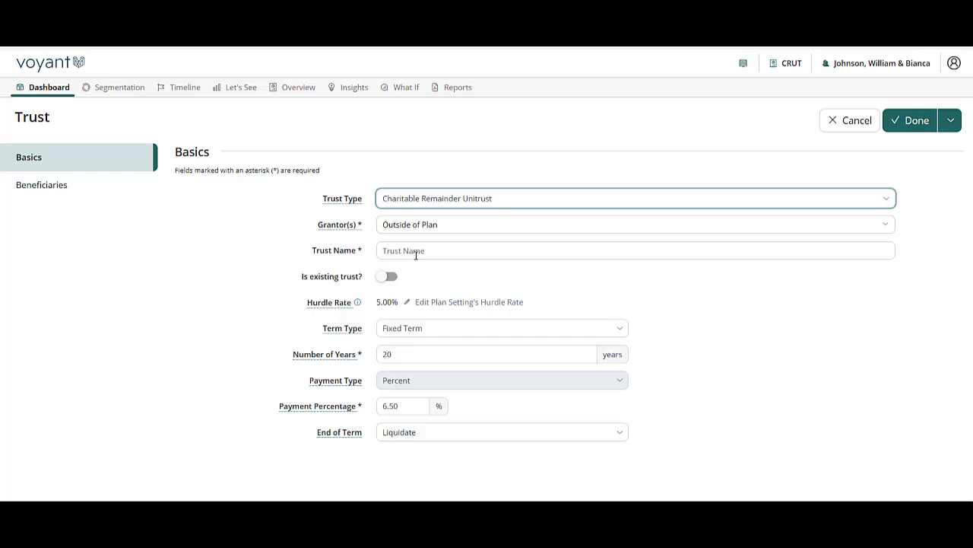
Set the first plan member as the trust's grantor and name the trust CRUT.
{"action": "left_click", "coordinate": [410, 231]}
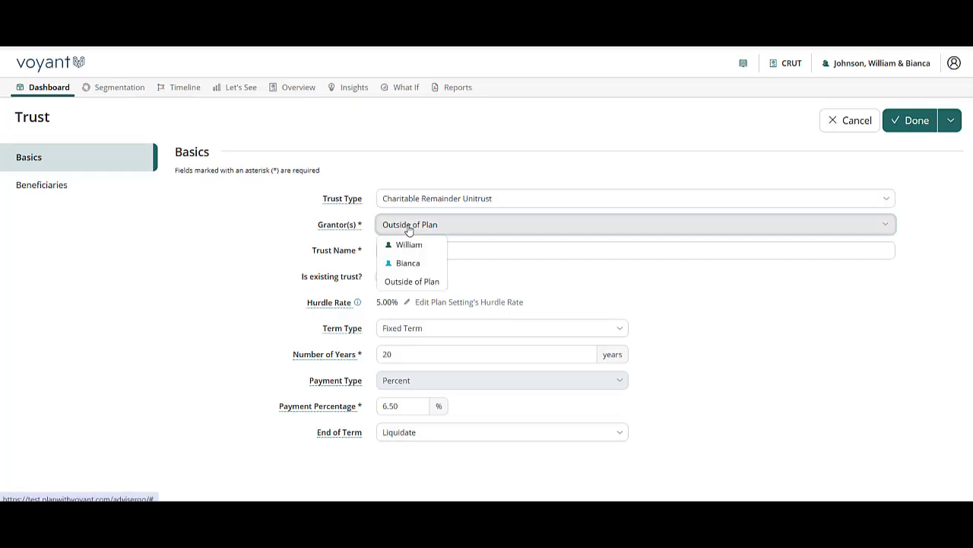
{"action": "left_click", "coordinate": [401, 246]}
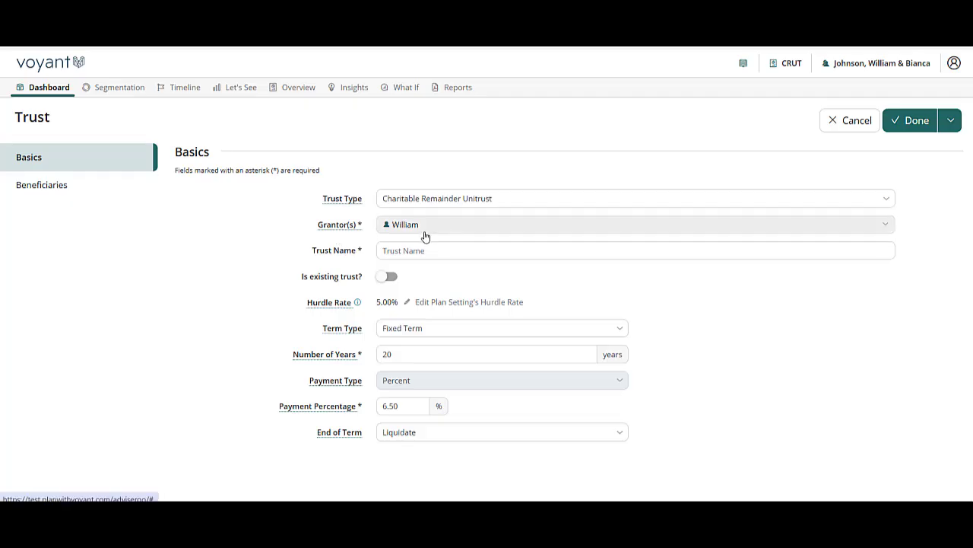
{"action": "left_click", "coordinate": [404, 251]}
{"action": "type", "text": "CRUT"}
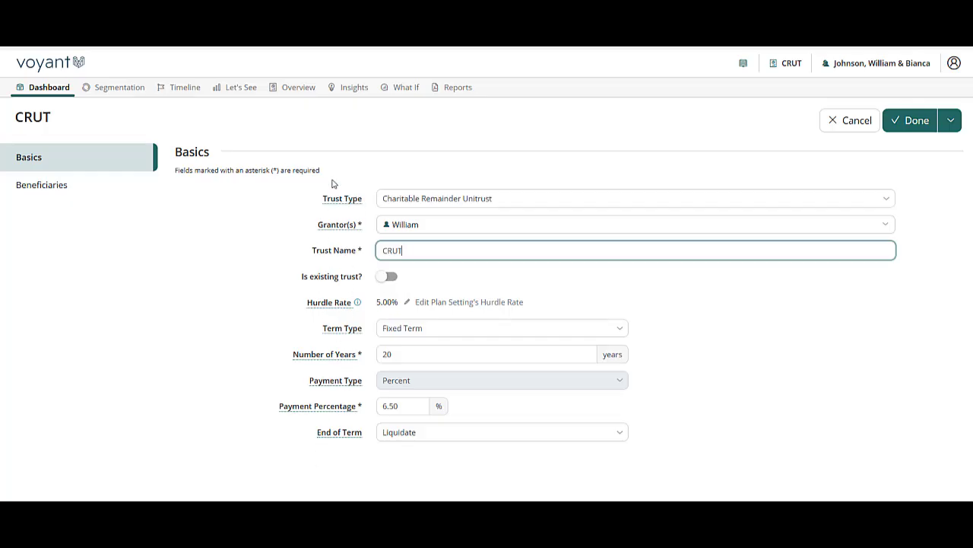
Check the Hurdle Rate explanation, and give the trust a Fixed Term with a payment percentage of 4.50%.
{"action": "left_click", "coordinate": [331, 306]}
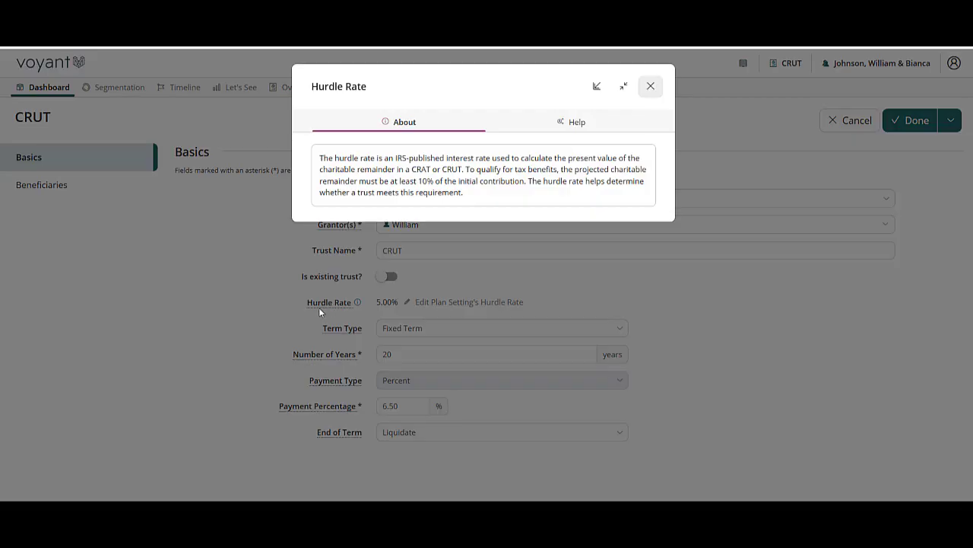
{"action": "left_click", "coordinate": [650, 88]}
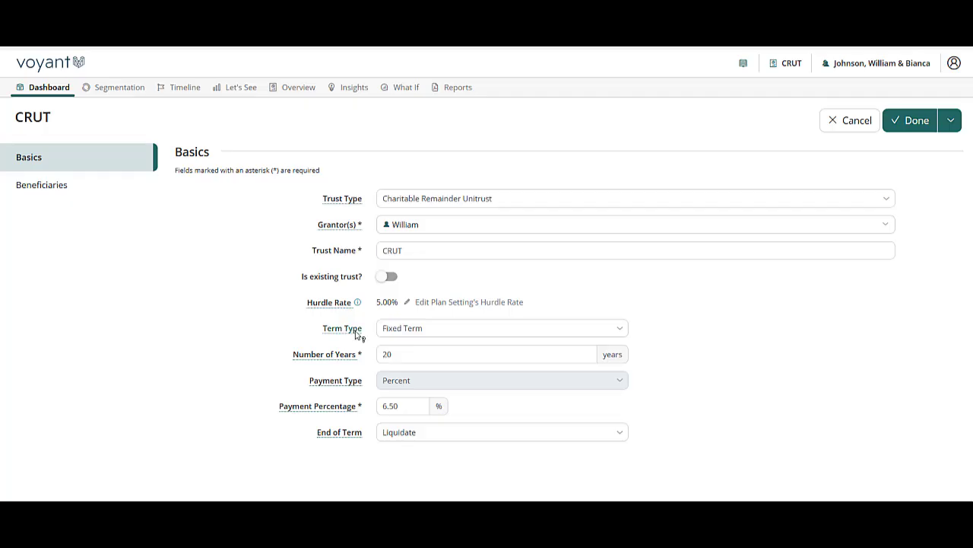
{"action": "left_click", "coordinate": [417, 332]}
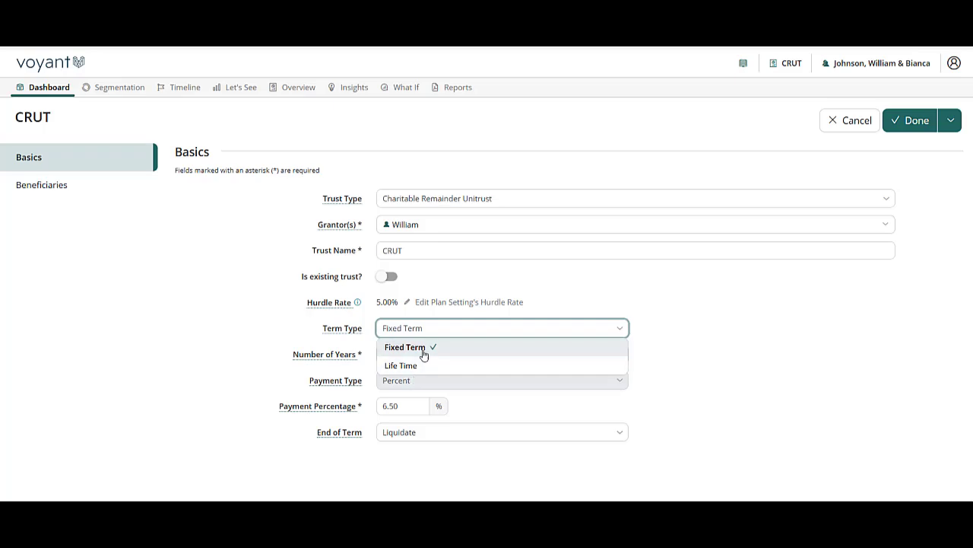
{"action": "left_click", "coordinate": [416, 352]}
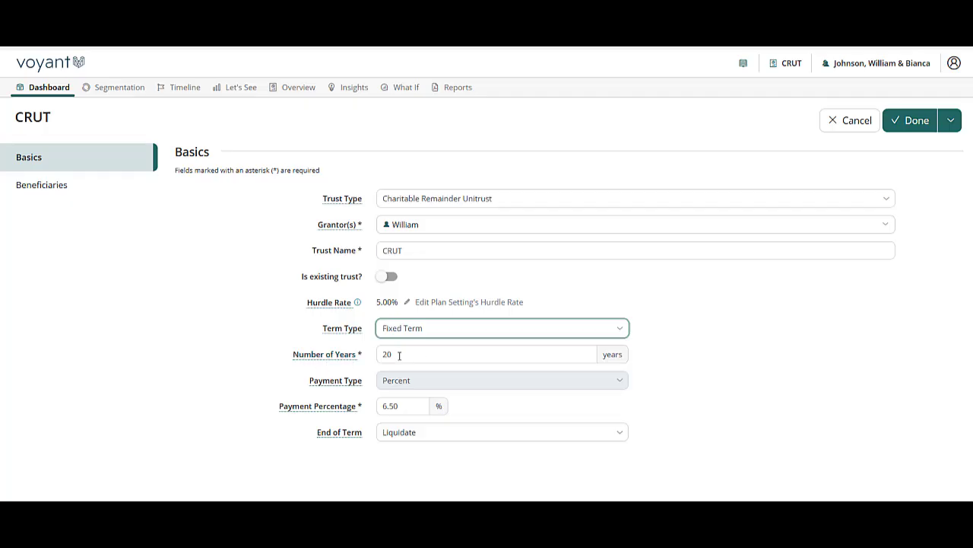
{"action": "left_click", "coordinate": [387, 406]}
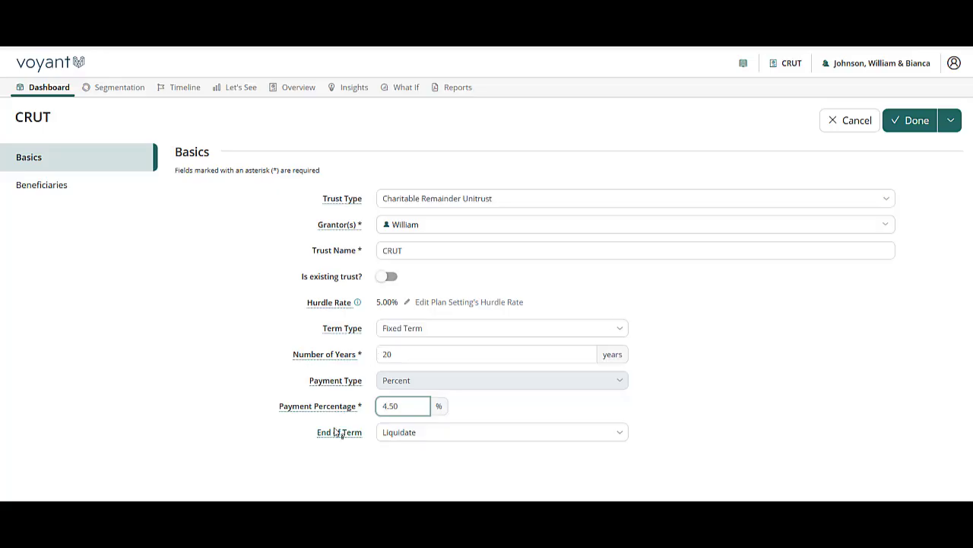
Set the trust's end of term to Liquidate to Donor Advised Fund and link it to the DAF account.
{"action": "left_click", "coordinate": [419, 434]}
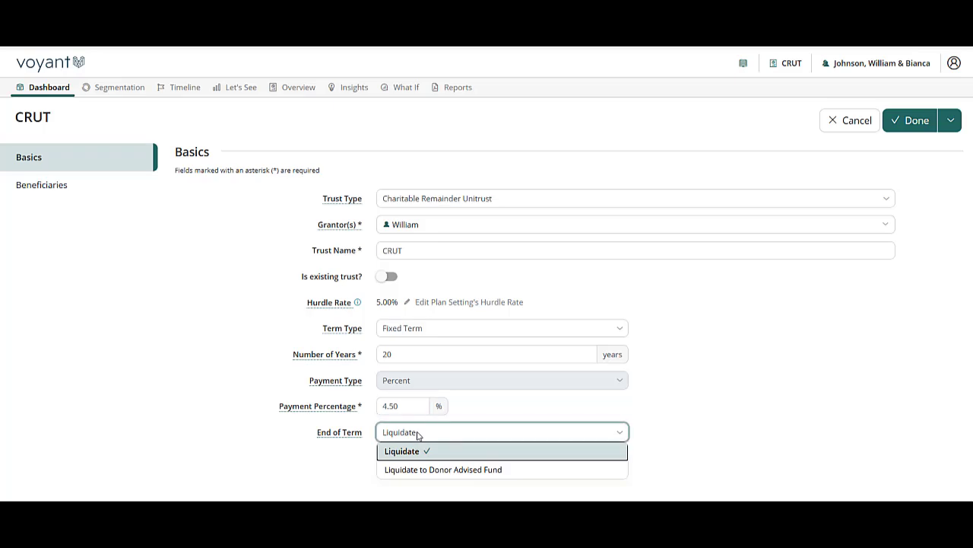
{"action": "left_click", "coordinate": [408, 472]}
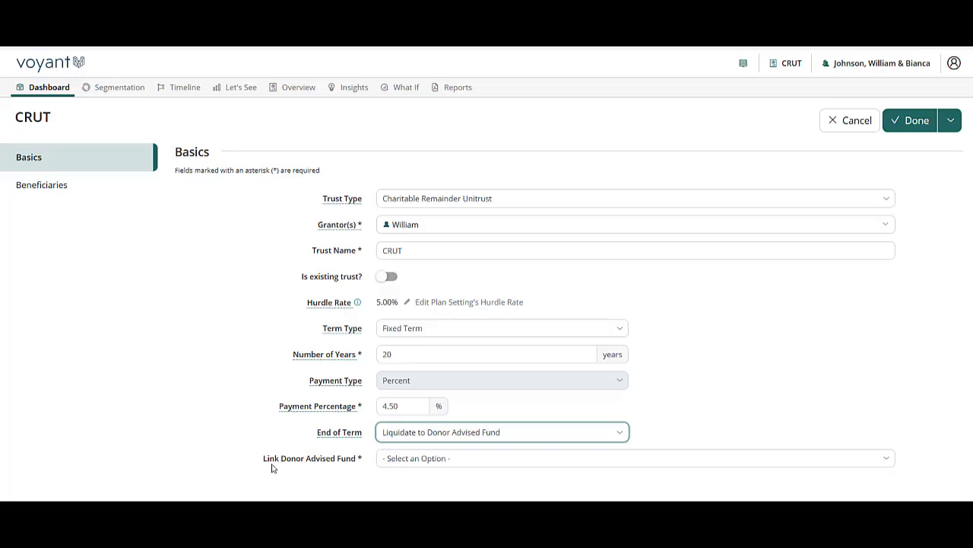
{"action": "left_click", "coordinate": [448, 459]}
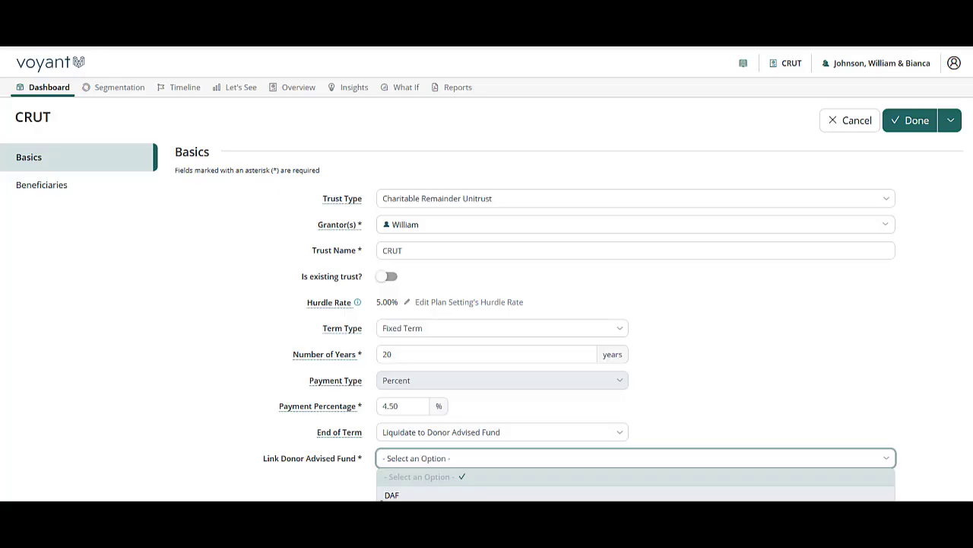
{"action": "left_click", "coordinate": [392, 495]}
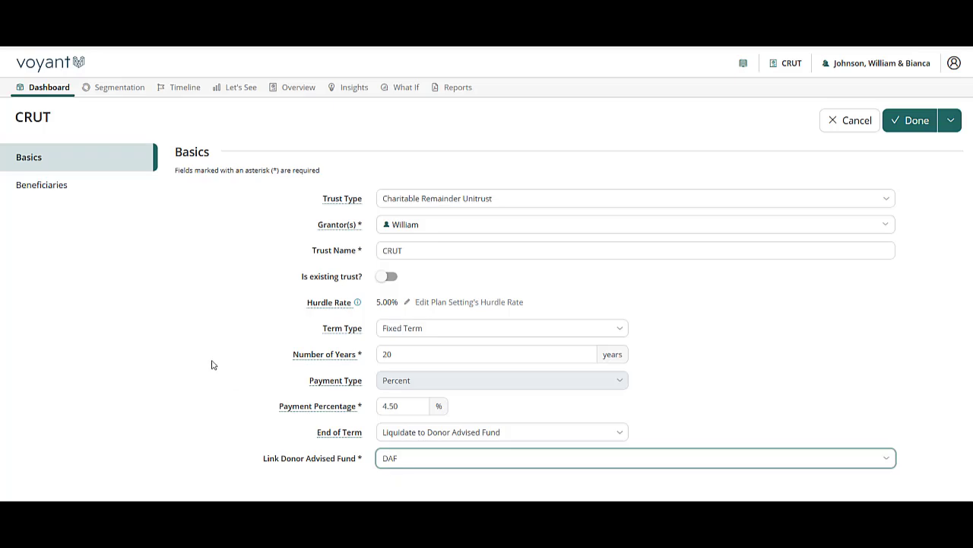
Make the second plan member the trust's 100% beneficiary and save the trust.
{"action": "left_click", "coordinate": [57, 189]}
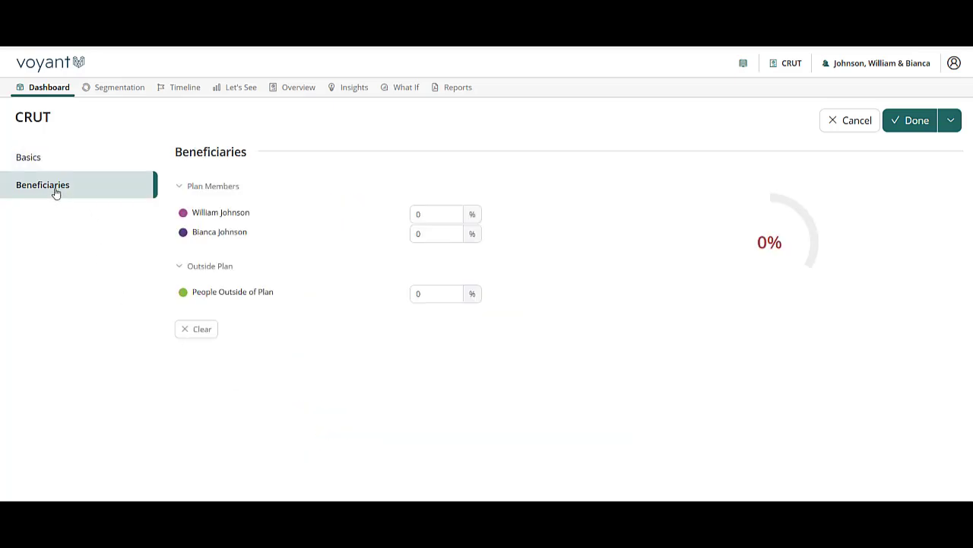
{"action": "left_click", "coordinate": [449, 234]}
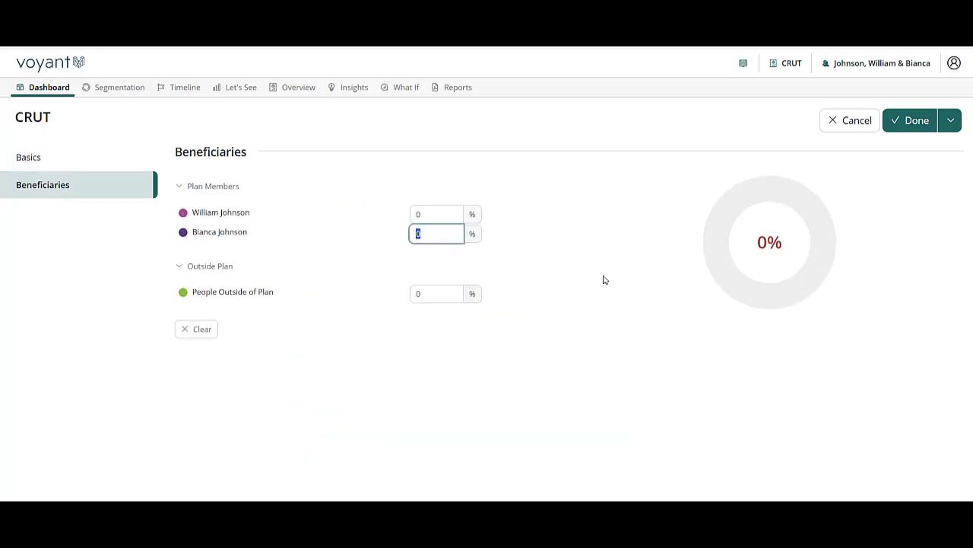
{"action": "type", "text": "100"}
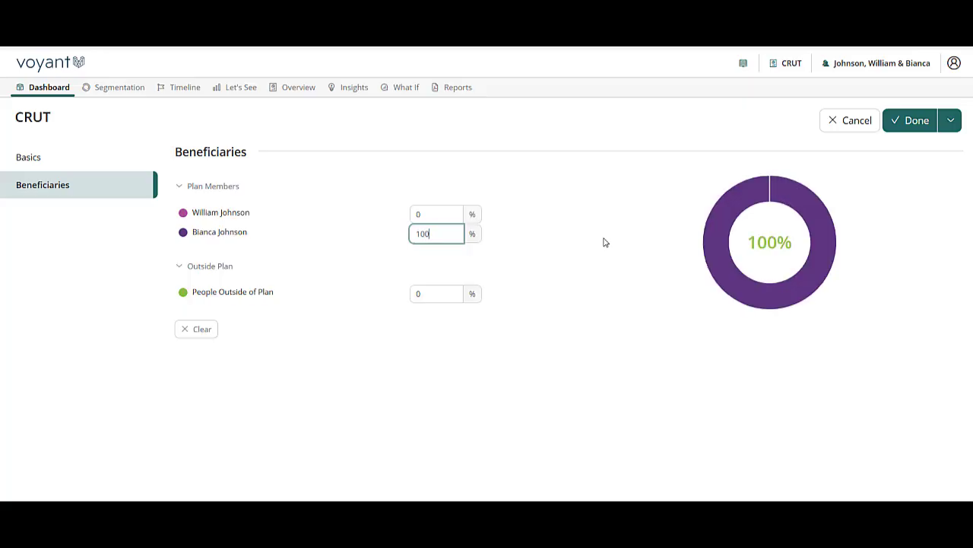
{"action": "left_click", "coordinate": [38, 157]}
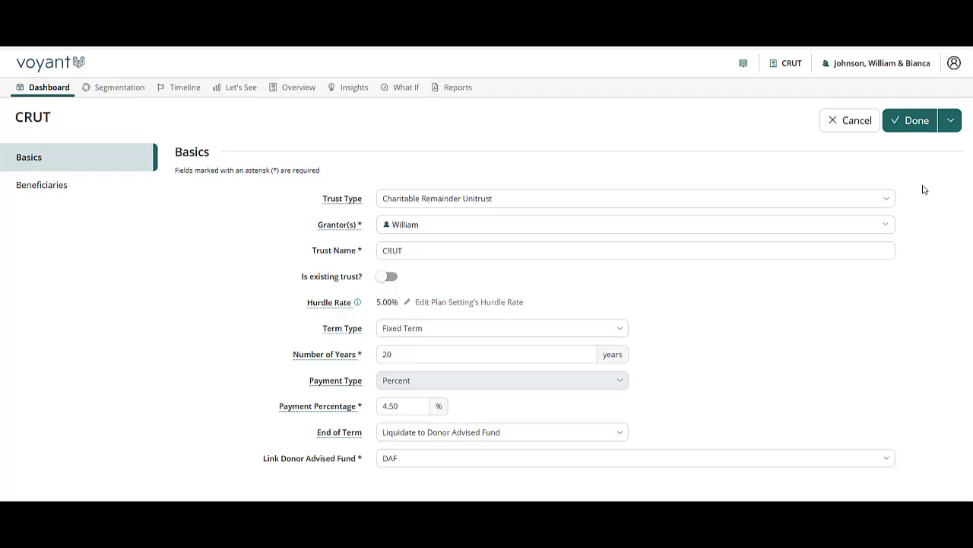
{"action": "double_click", "coordinate": [413, 349]}
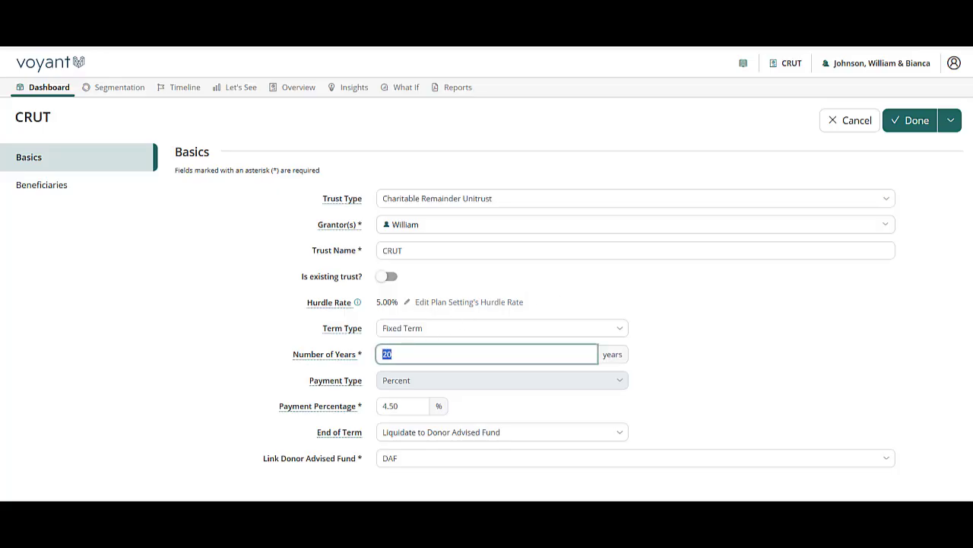
{"action": "left_click", "coordinate": [925, 121]}
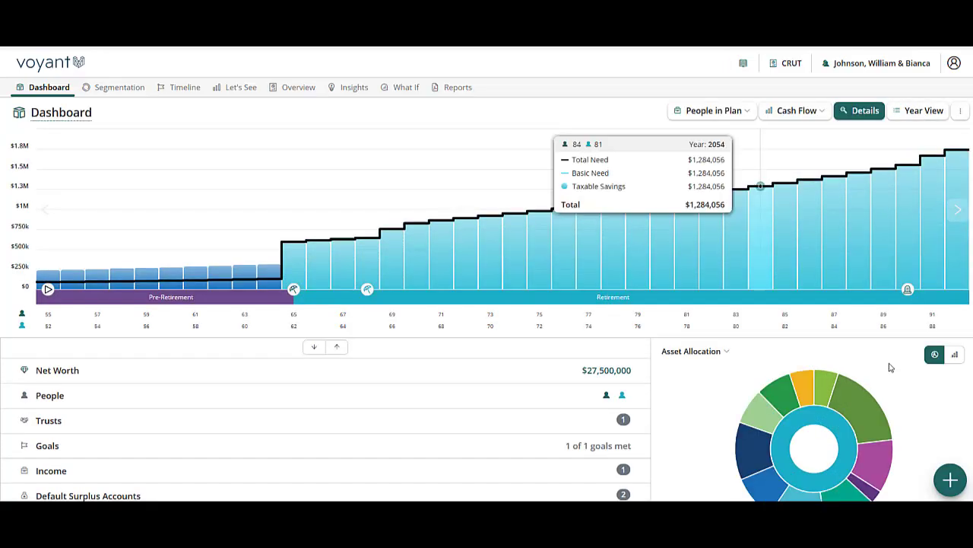
Add a transfer with CRUT (default) as the destination and Investment Account as the source.
{"action": "left_click", "coordinate": [960, 479]}
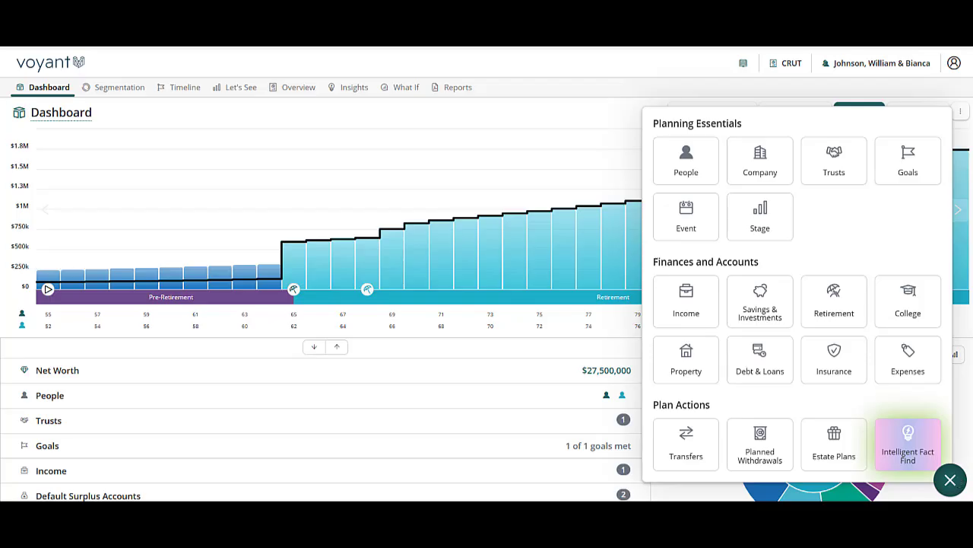
{"action": "left_click", "coordinate": [695, 462]}
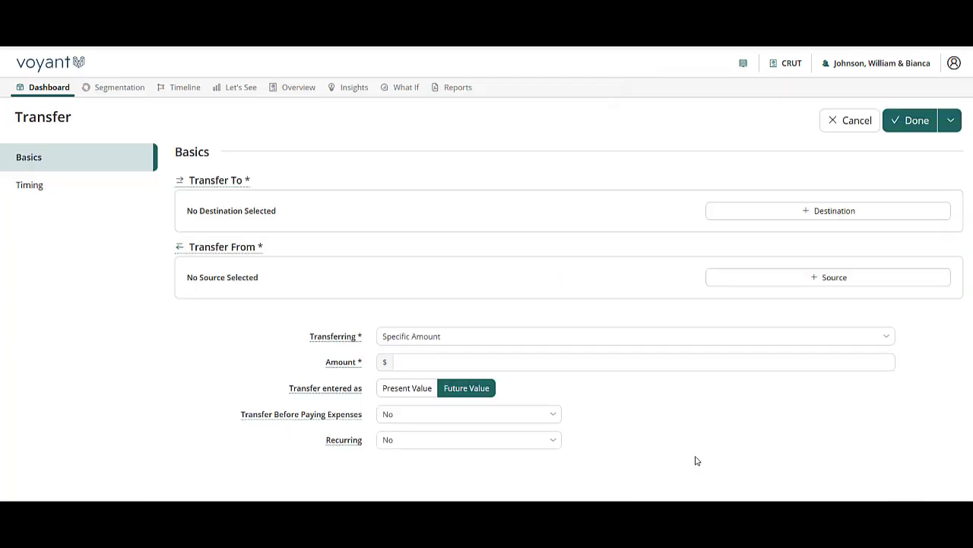
{"action": "left_click", "coordinate": [818, 212]}
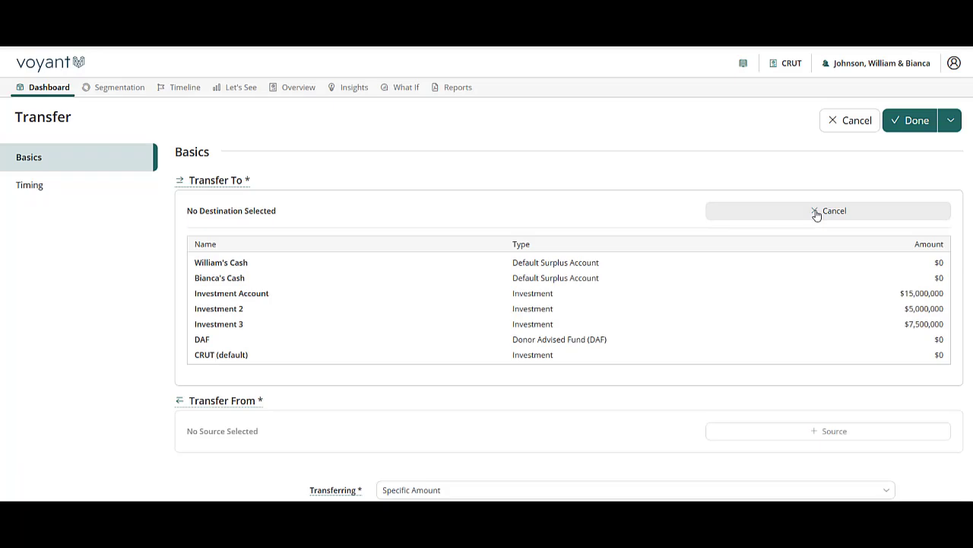
{"action": "left_click", "coordinate": [218, 355]}
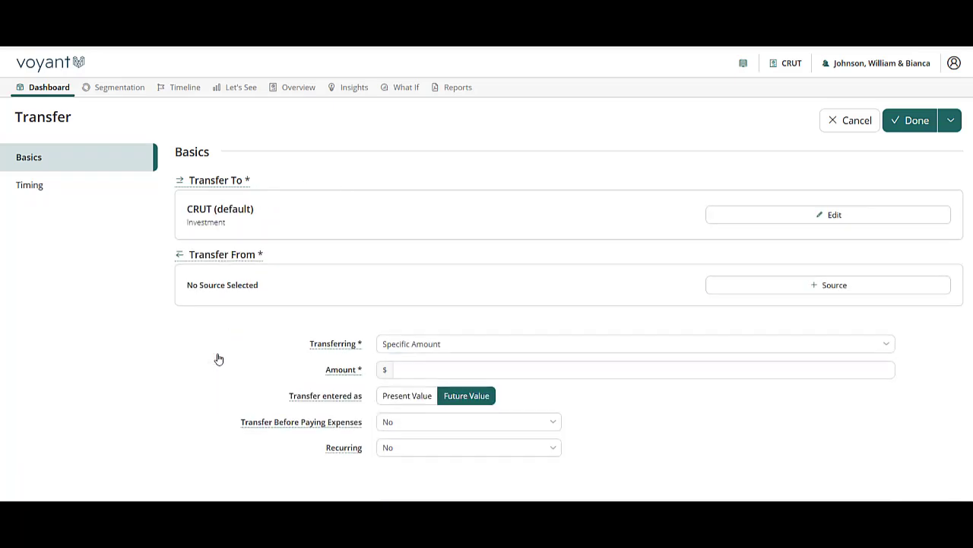
{"action": "left_click", "coordinate": [874, 286]}
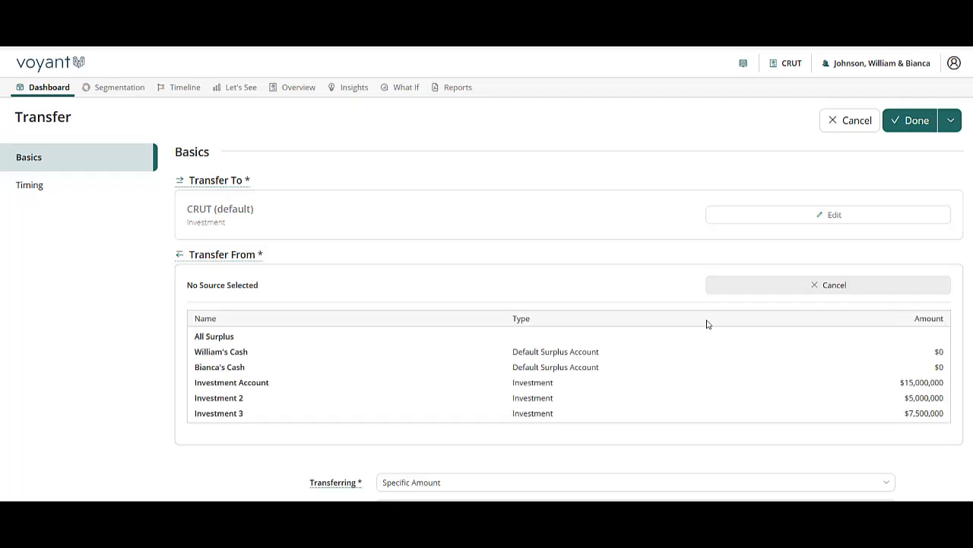
{"action": "left_click", "coordinate": [519, 386]}
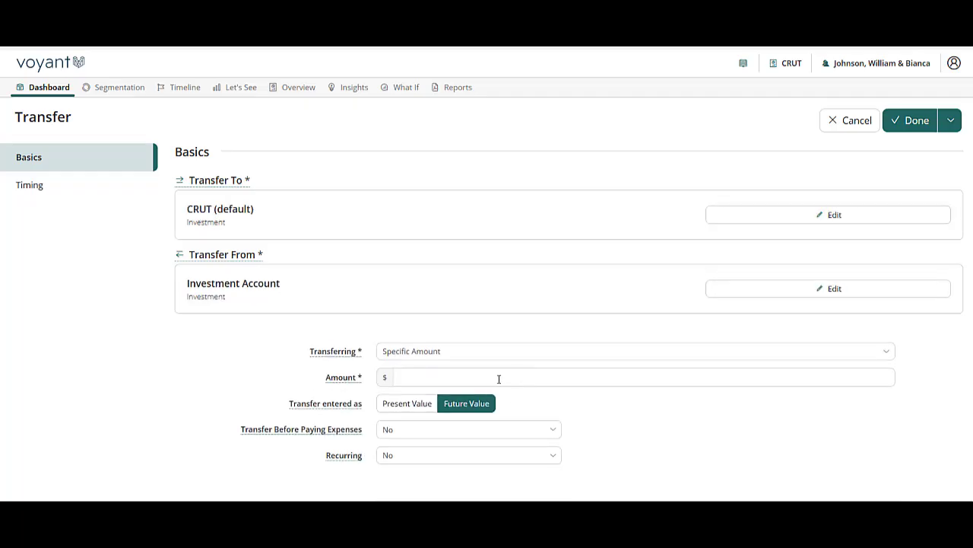
Set the transfer to All Available with Plan Start as its start event, and save the transfer.
{"action": "left_click", "coordinate": [434, 350]}
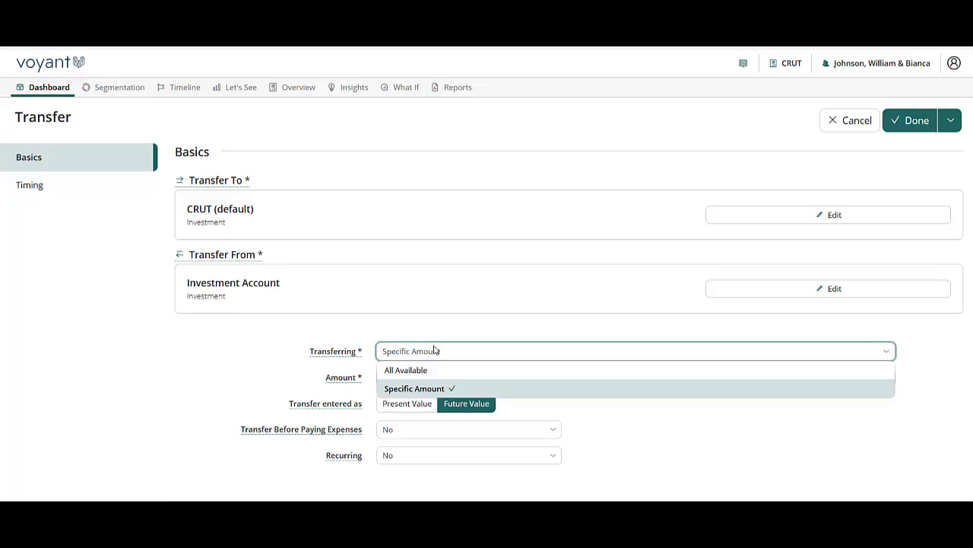
{"action": "left_click", "coordinate": [401, 372]}
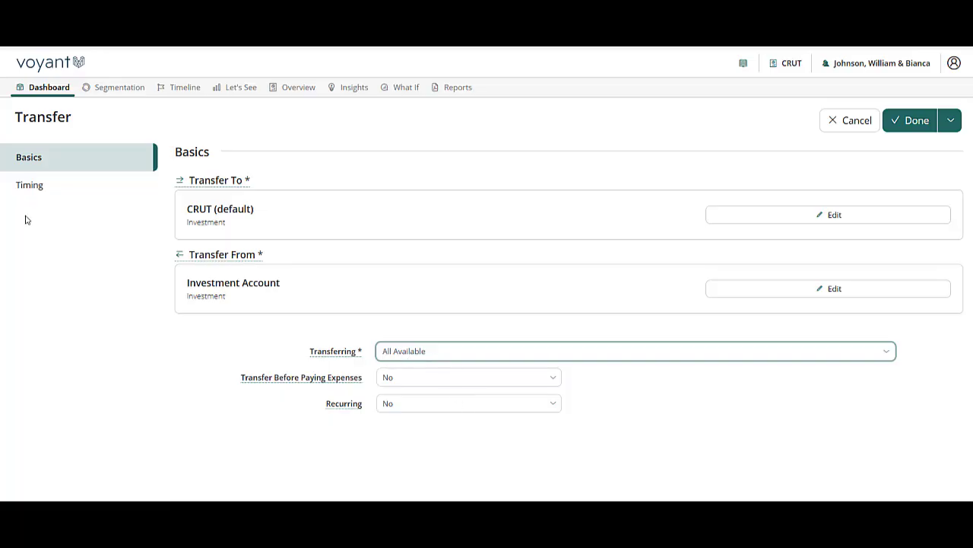
{"action": "left_click", "coordinate": [57, 187]}
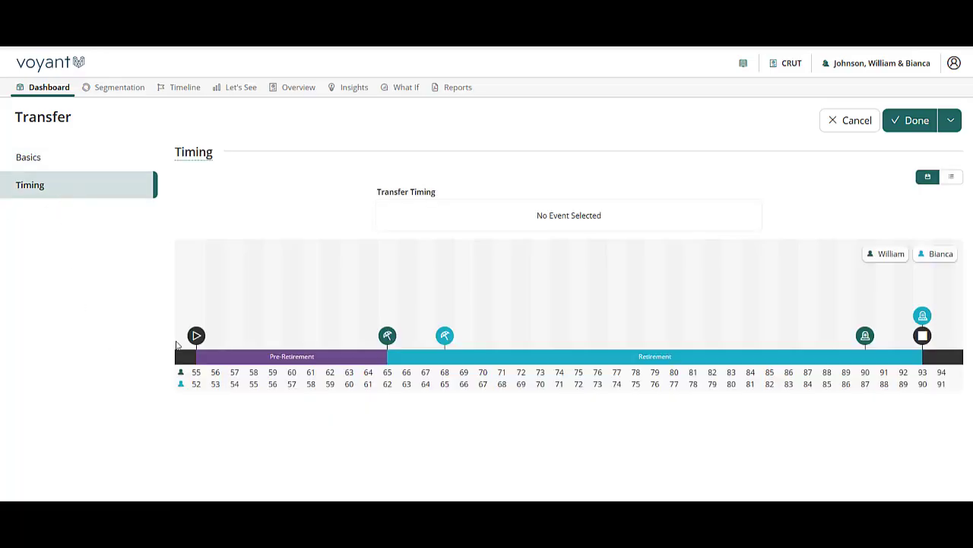
{"action": "left_click", "coordinate": [196, 335]}
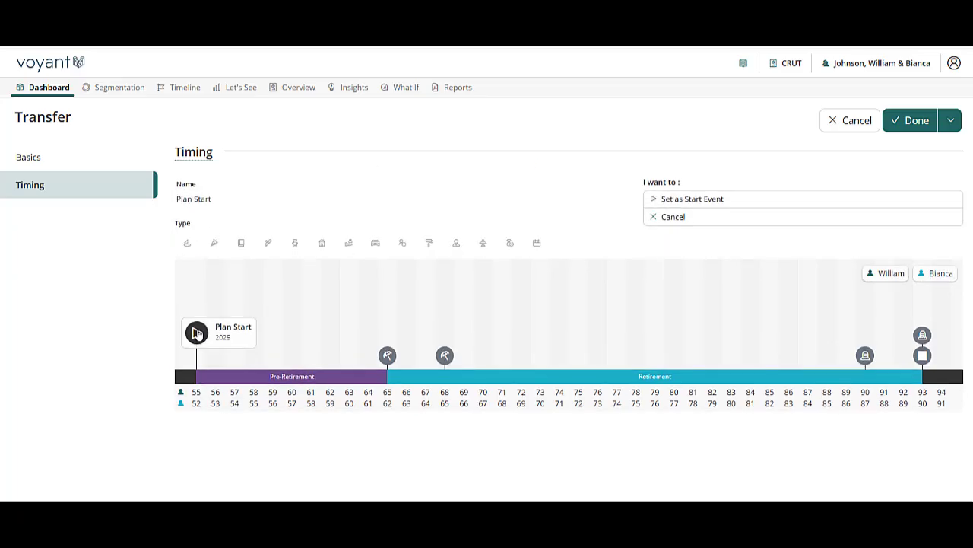
{"action": "left_click", "coordinate": [673, 198]}
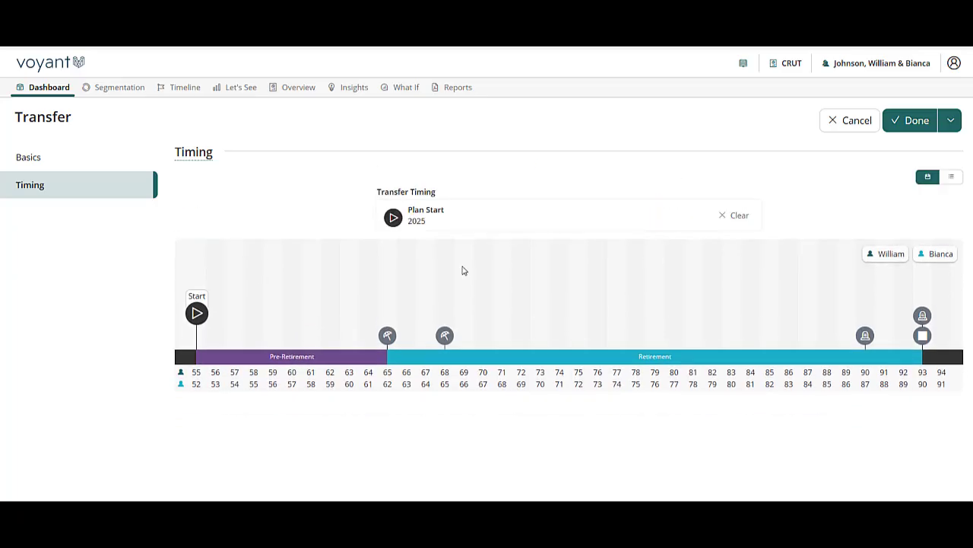
{"action": "left_click", "coordinate": [917, 123]}
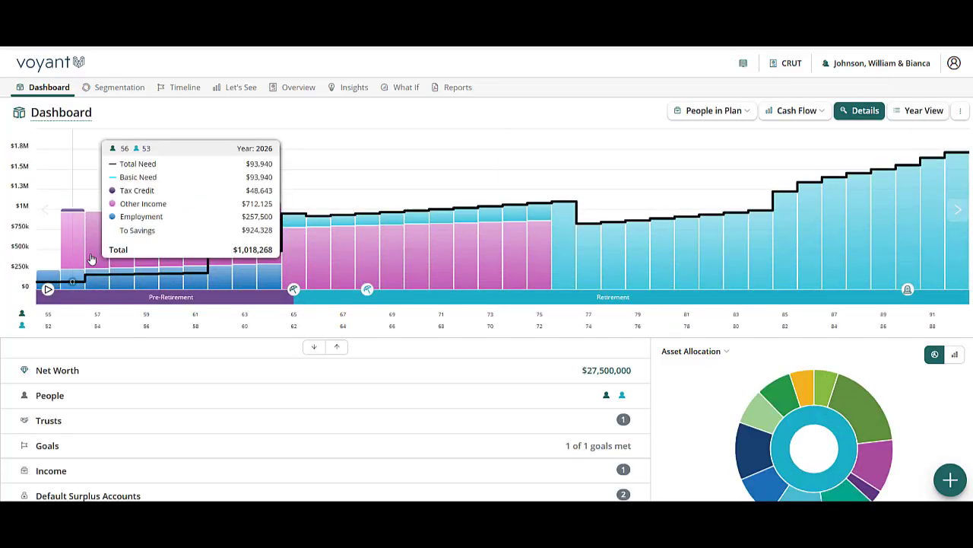
Examine the cash flow chart, and compare the income entries for 2025 and 2026 in the Year View.
{"action": "mouse_move", "coordinate": [71, 255]}
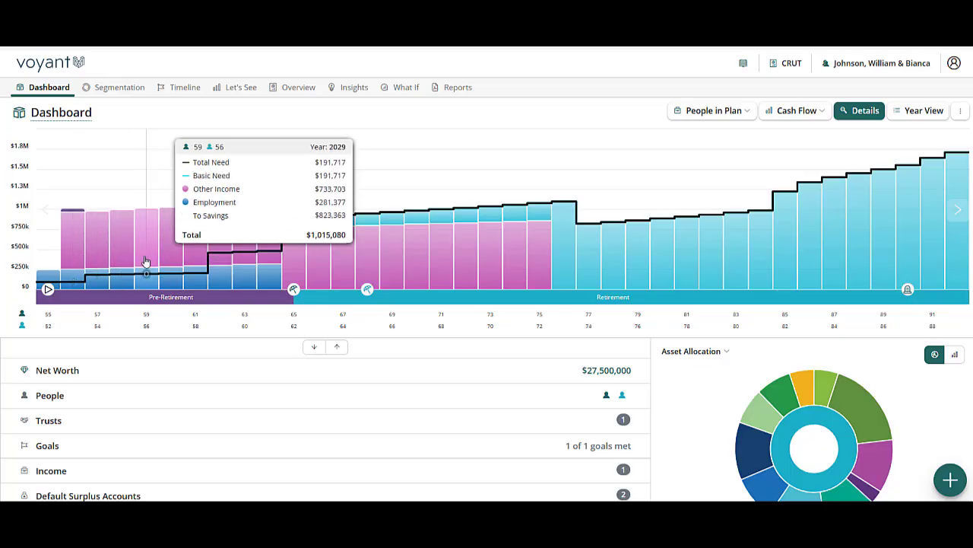
{"action": "left_click", "coordinate": [923, 114]}
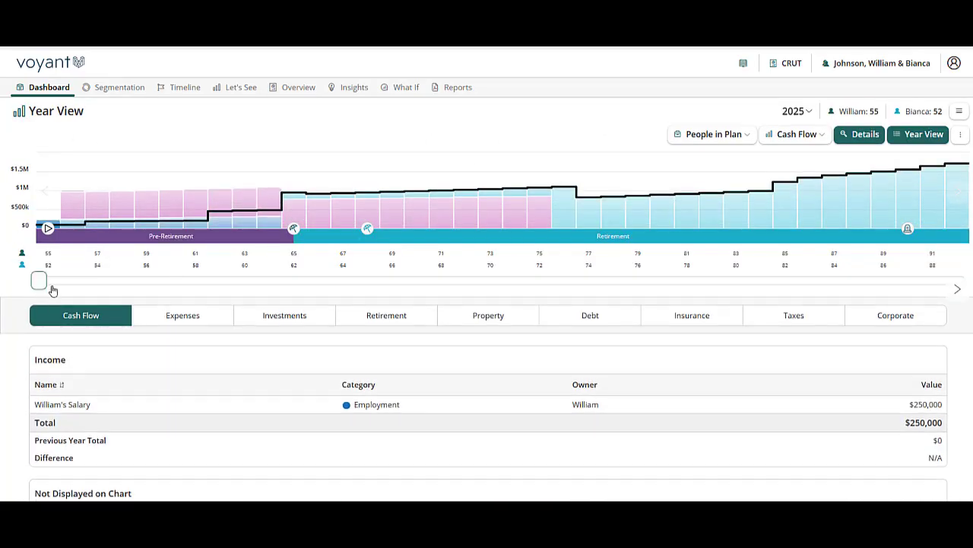
{"action": "left_click_drag", "start_coordinate": [50, 289], "coordinate": [73, 289]}
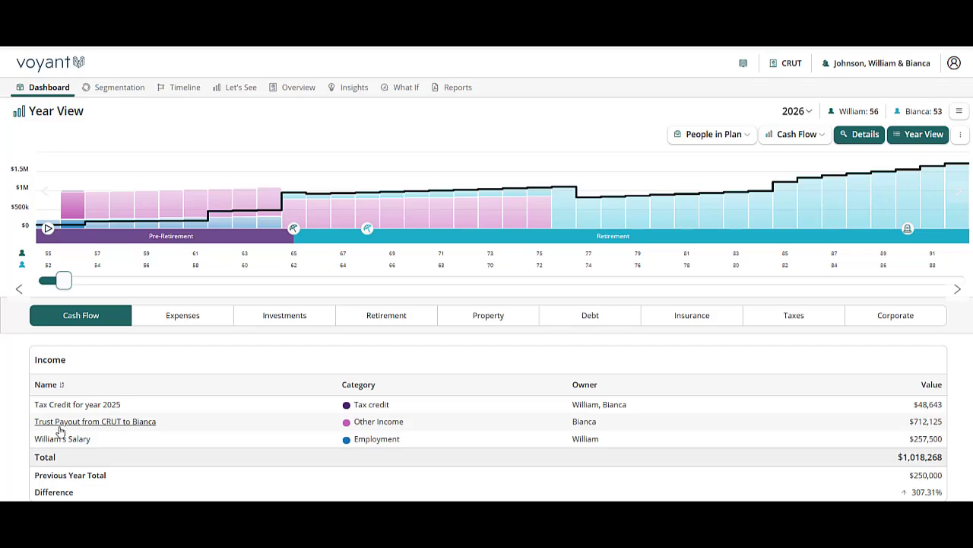
{"action": "left_click_drag", "start_coordinate": [61, 283], "coordinate": [38, 283]}
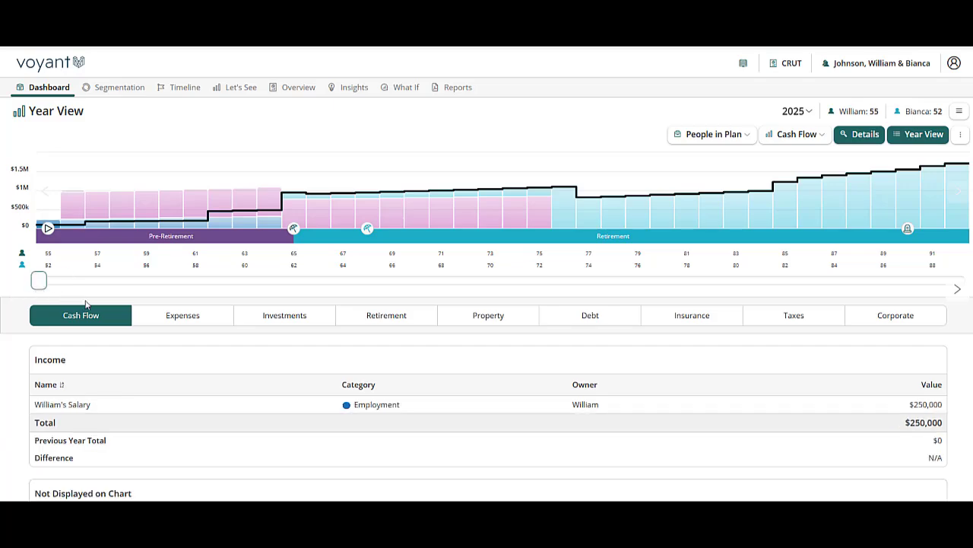
Review the 2025 taxes, including the Effective Tax Summary, Carryover Summary and Below Line Deductions under Federal Taxable Income.
{"action": "left_click", "coordinate": [796, 323]}
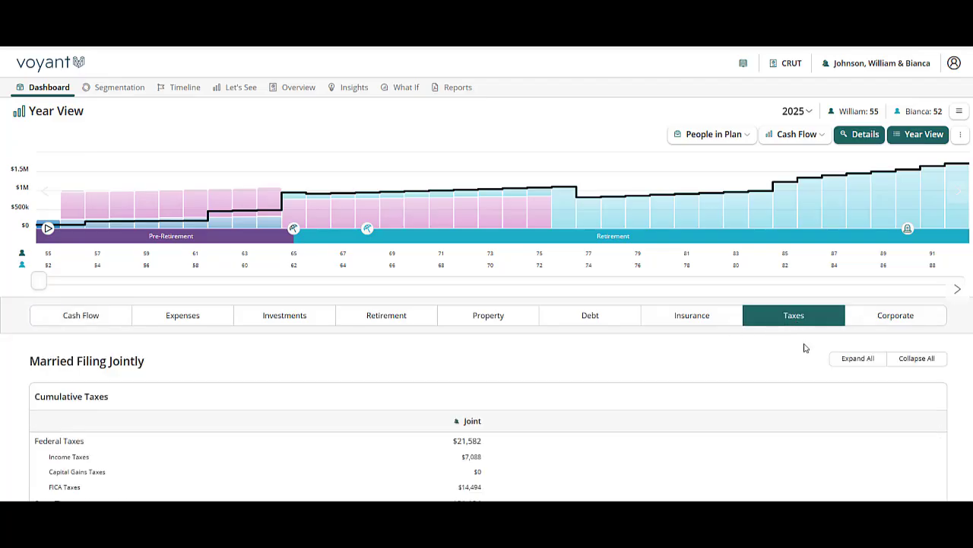
{"action": "scroll", "coordinate": [154, 382], "scroll_direction": "down", "scroll_amount": 5}
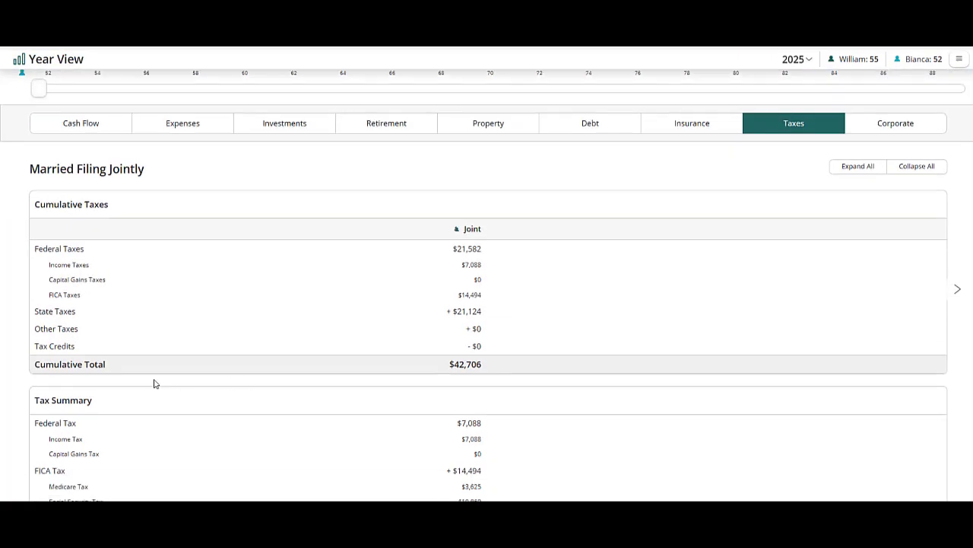
{"action": "scroll", "coordinate": [153, 382], "scroll_direction": "down", "scroll_amount": 5}
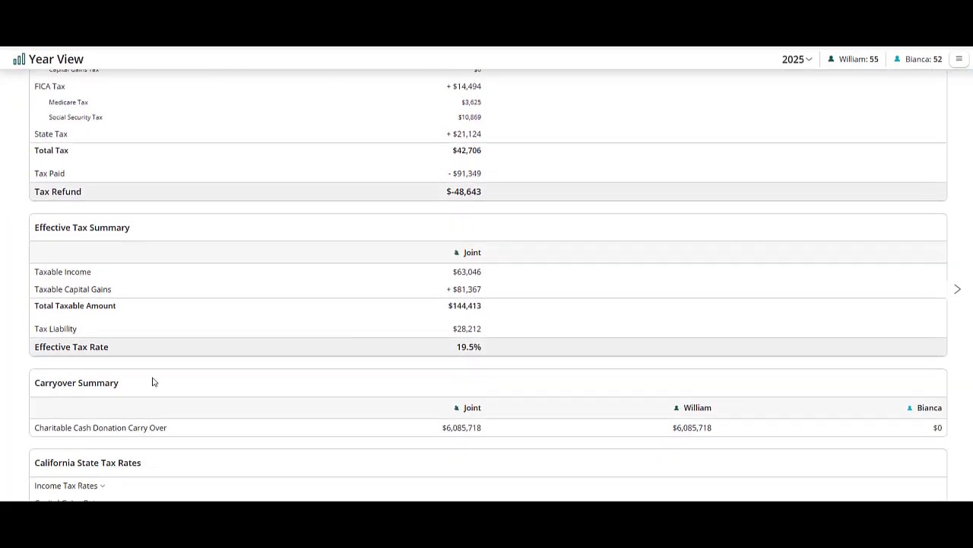
{"action": "scroll", "coordinate": [153, 383], "scroll_direction": "down", "scroll_amount": 3}
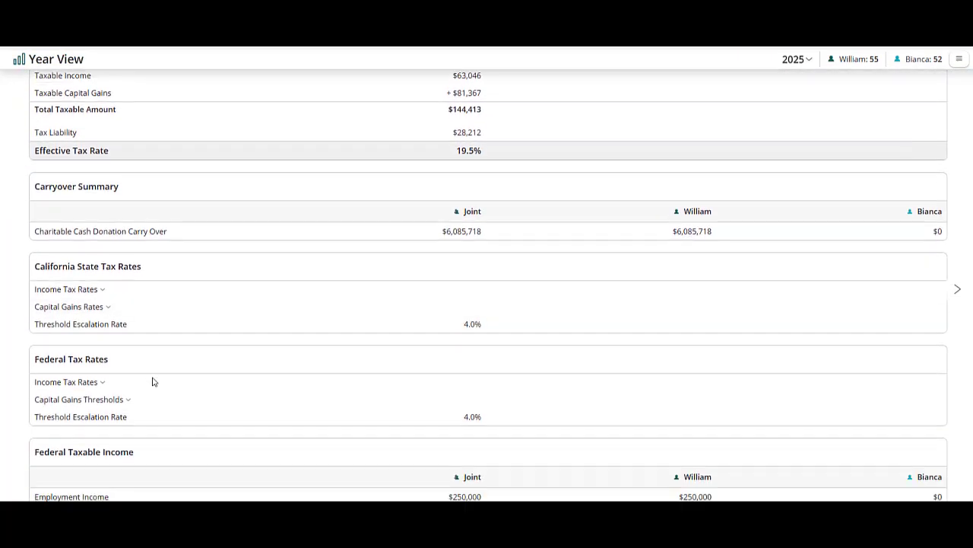
{"action": "scroll", "coordinate": [152, 388], "scroll_direction": "down", "scroll_amount": 1}
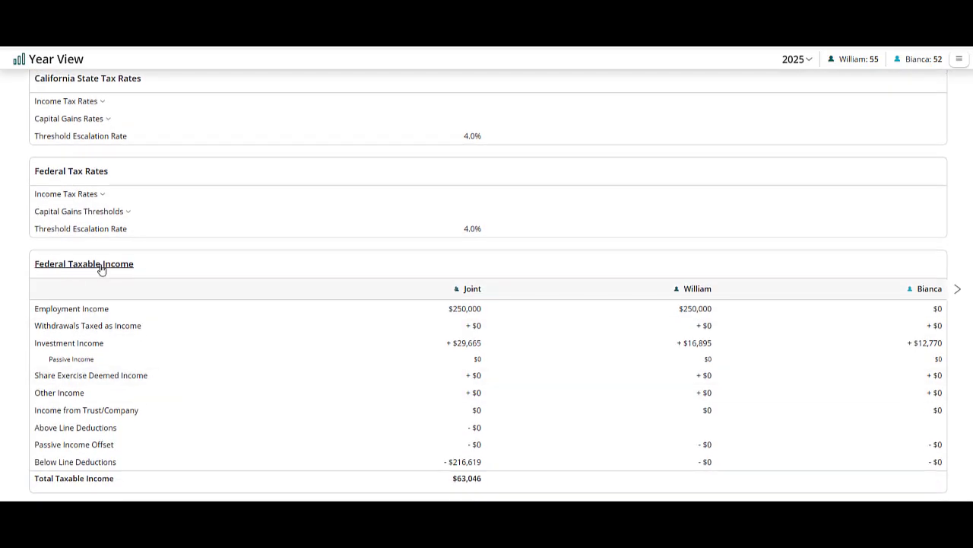
{"action": "scroll", "coordinate": [124, 300], "scroll_direction": "down", "scroll_amount": 1}
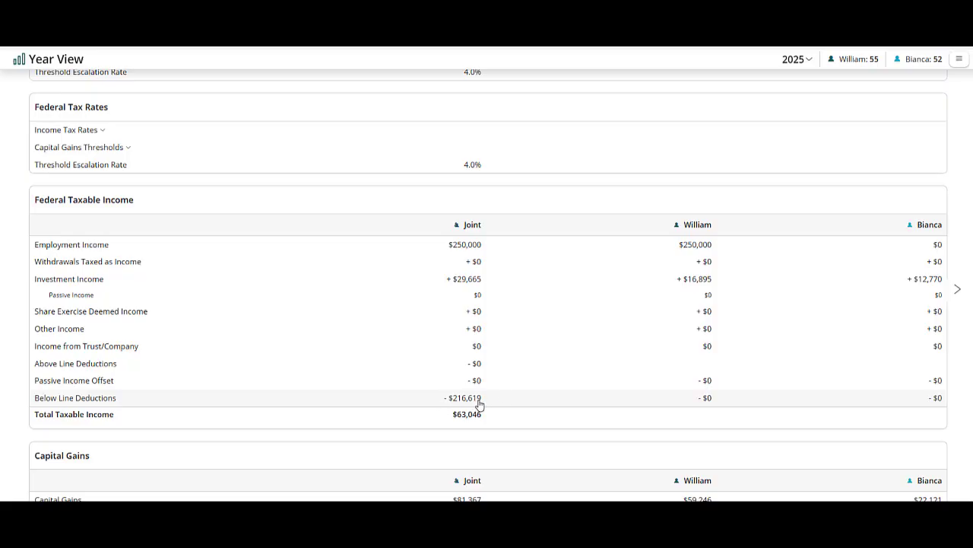
{"action": "scroll", "coordinate": [276, 337], "scroll_direction": "down", "scroll_amount": 1}
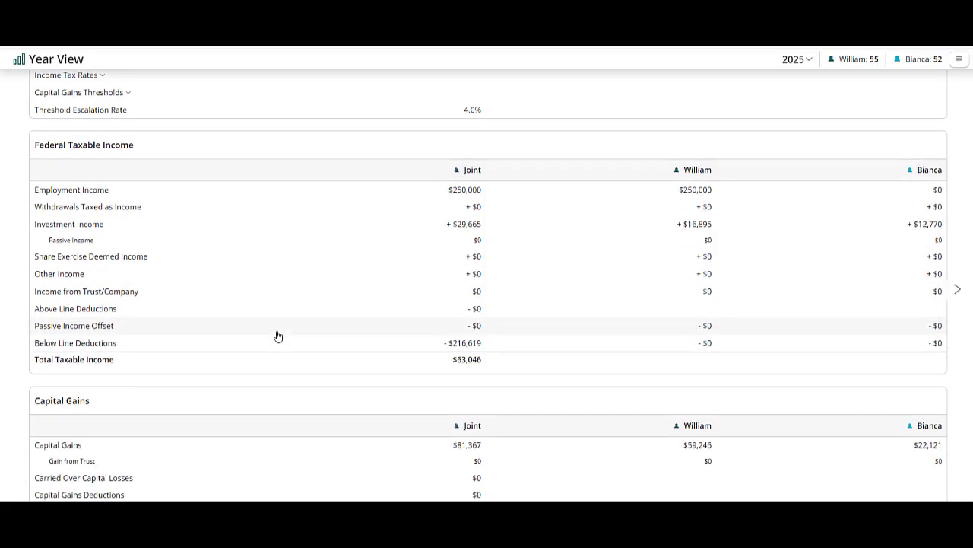
{"action": "scroll", "coordinate": [275, 340], "scroll_direction": "up", "scroll_amount": 2}
{"action": "scroll", "coordinate": [274, 341], "scroll_direction": "up", "scroll_amount": 2}
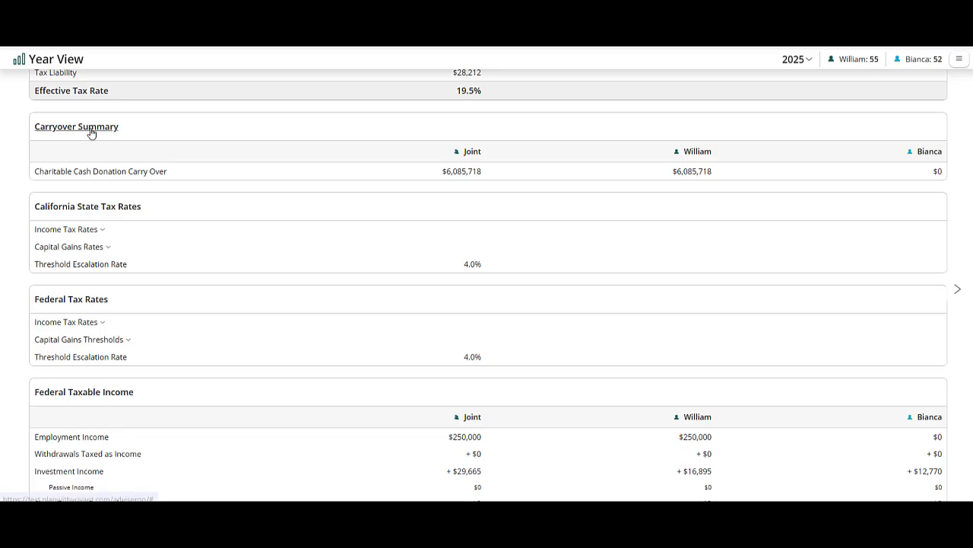
{"action": "scroll", "coordinate": [293, 235], "scroll_direction": "up", "scroll_amount": 1}
Examine the CRUT's own income, capital gains and tax figures year by year from 2025 to 2031.
{"action": "scroll", "coordinate": [300, 256], "scroll_direction": "down", "scroll_amount": 9}
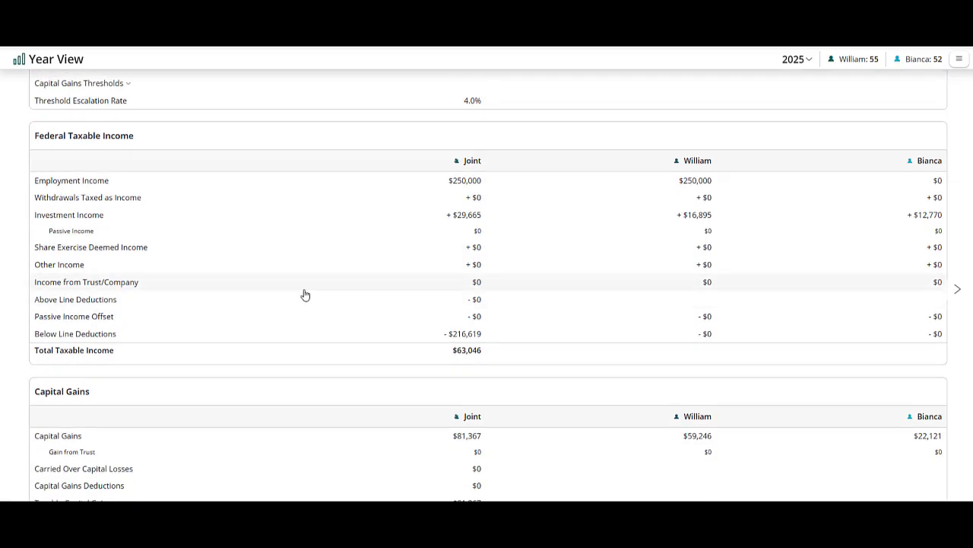
{"action": "scroll", "coordinate": [305, 298], "scroll_direction": "down", "scroll_amount": 6}
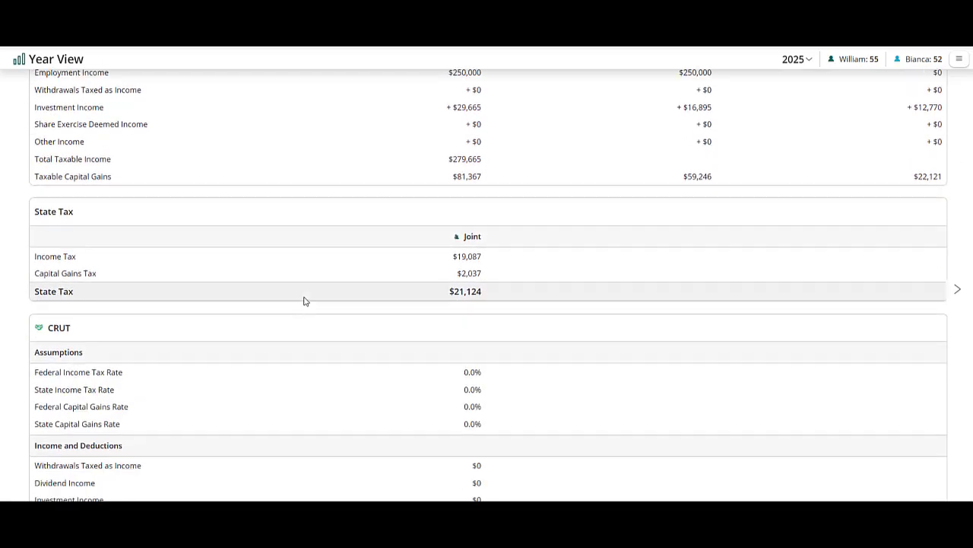
{"action": "scroll", "coordinate": [303, 301], "scroll_direction": "down", "scroll_amount": 2}
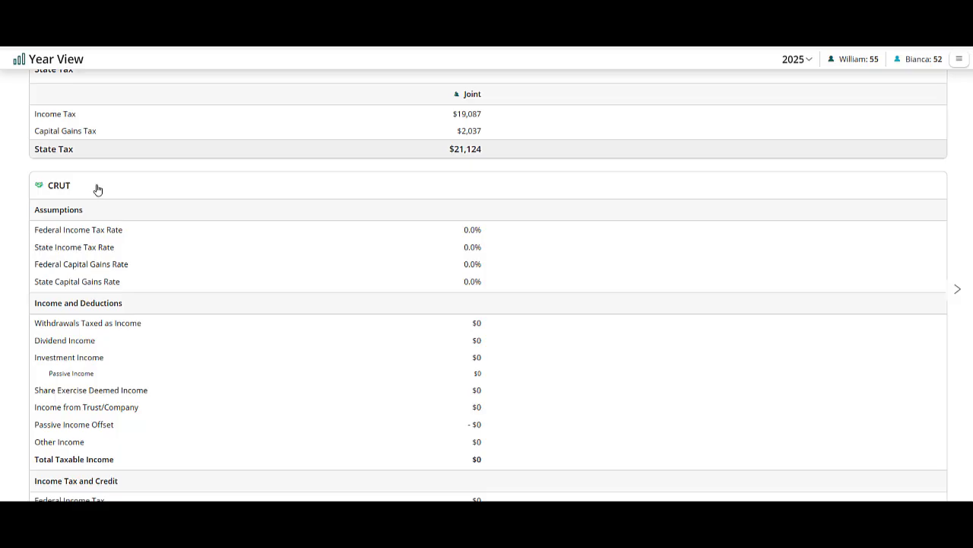
{"action": "left_click", "coordinate": [958, 291]}
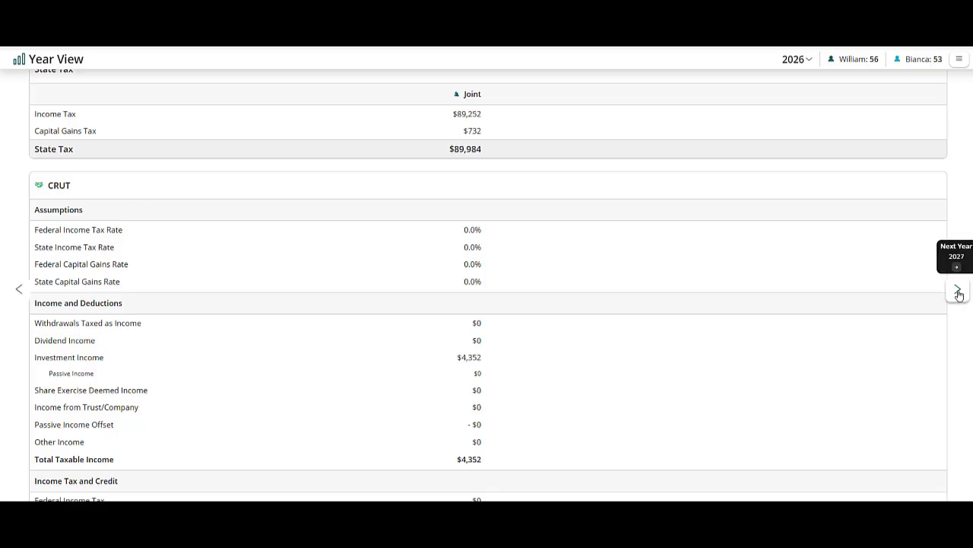
{"action": "left_click", "coordinate": [958, 292]}
{"action": "left_click", "coordinate": [958, 292]}
{"action": "left_click", "coordinate": [958, 291]}
{"action": "scroll", "coordinate": [958, 294], "scroll_direction": "down", "scroll_amount": 3}
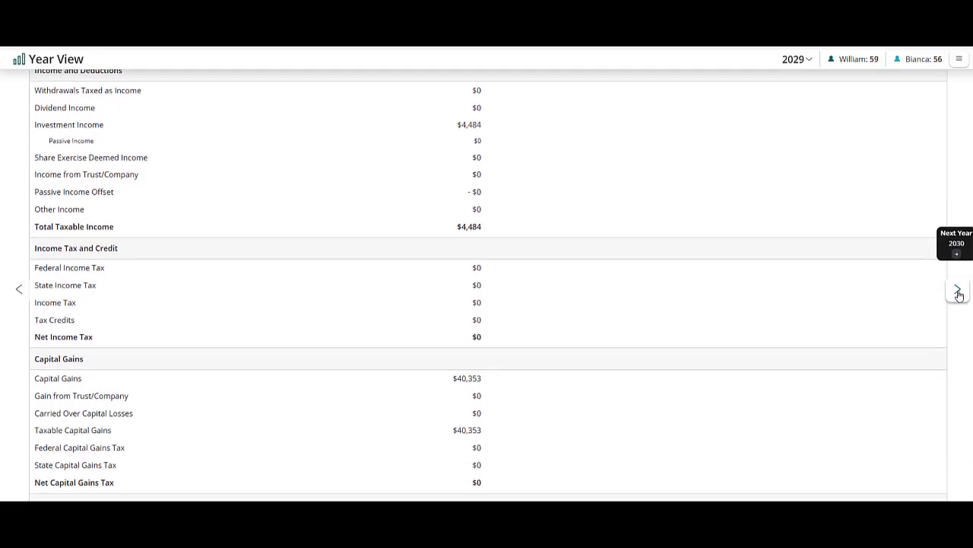
{"action": "scroll", "coordinate": [959, 293], "scroll_direction": "down", "scroll_amount": 2}
{"action": "left_click", "coordinate": [958, 291]}
{"action": "left_click", "coordinate": [959, 291]}
{"action": "scroll", "coordinate": [905, 272], "scroll_direction": "down", "scroll_amount": 1}
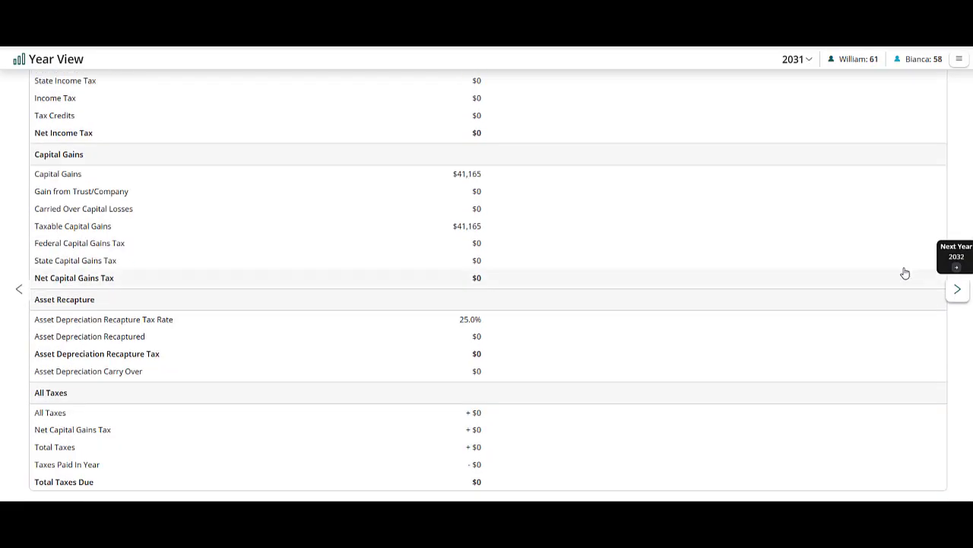
Step the Year View through 2042 and 2045 to 2046, and check the Investments for the DAF contribution.
{"action": "scroll", "coordinate": [643, 266], "scroll_direction": "up", "scroll_amount": 15}
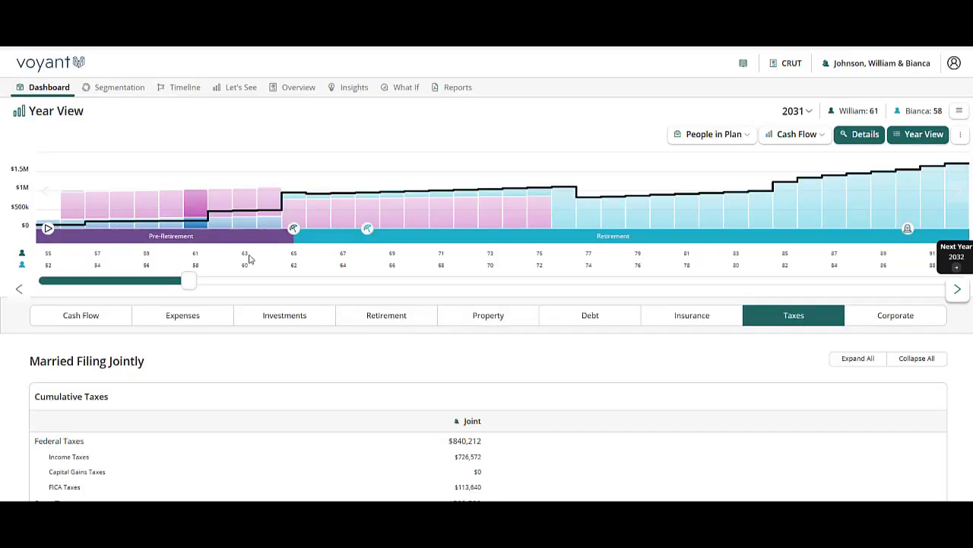
{"action": "left_click_drag", "start_coordinate": [189, 280], "coordinate": [463, 281]}
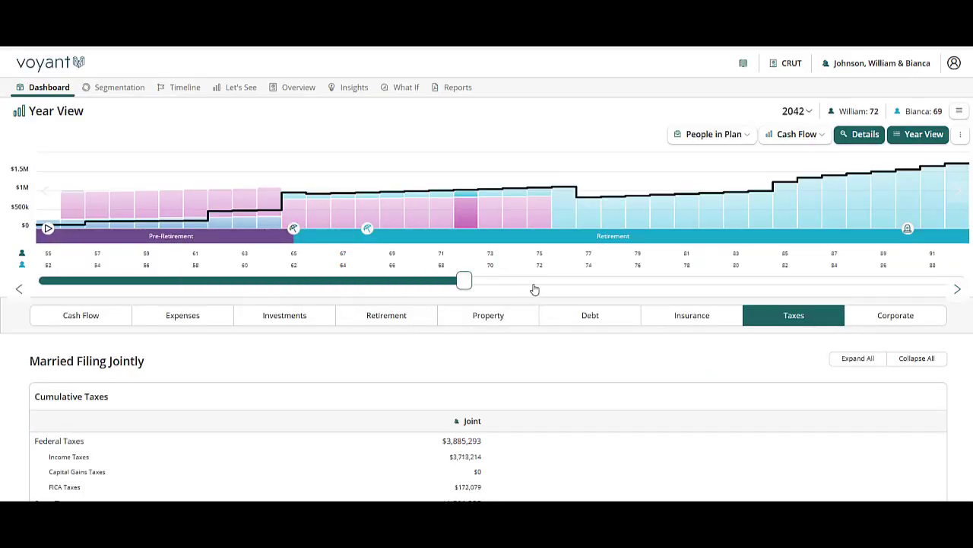
{"action": "left_click_drag", "start_coordinate": [534, 289], "coordinate": [542, 281]}
{"action": "mouse_move", "coordinate": [536, 199]}
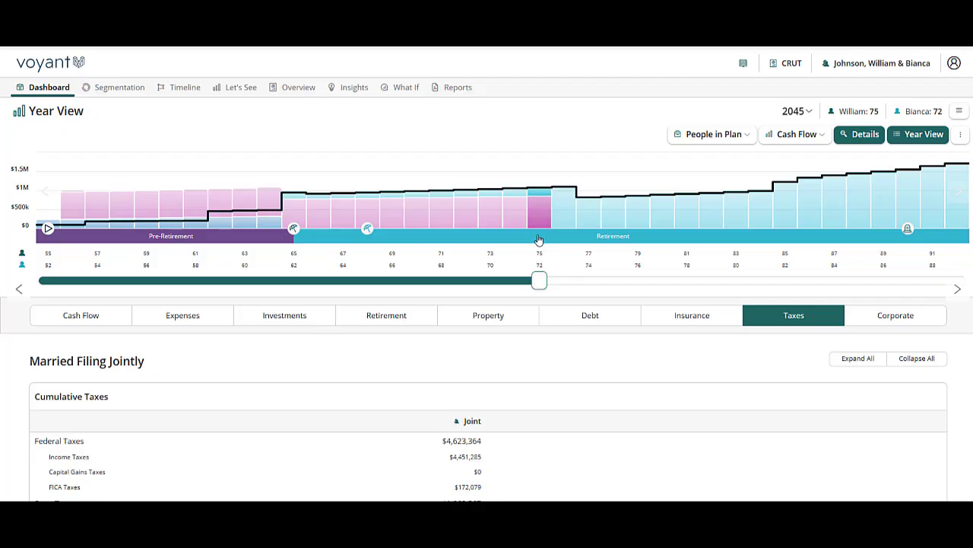
{"action": "left_click_drag", "start_coordinate": [540, 287], "coordinate": [559, 287]}
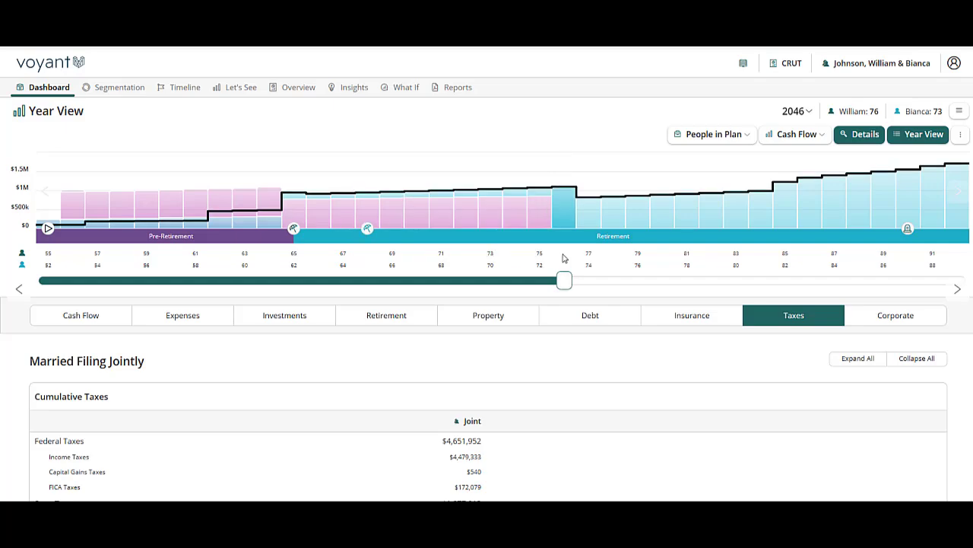
{"action": "left_click", "coordinate": [267, 321]}
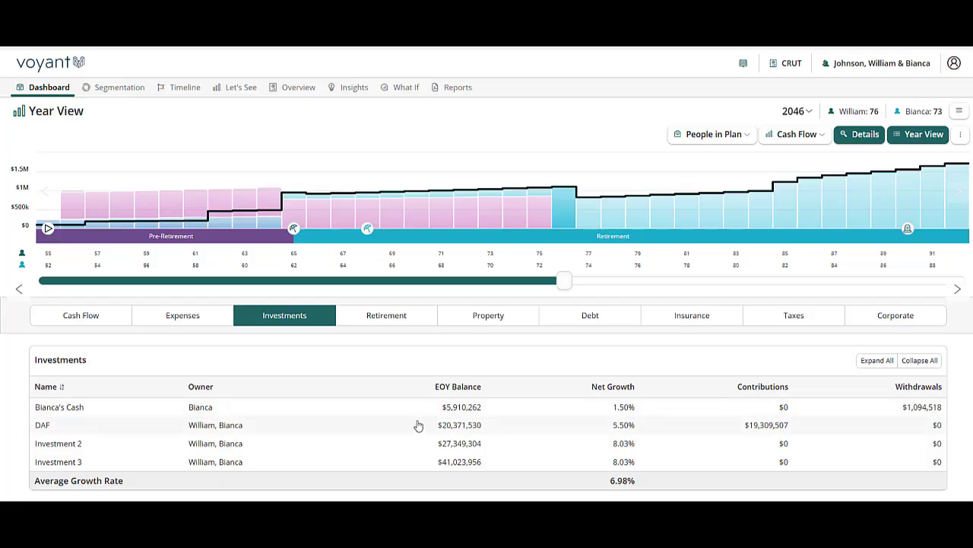
Create a what-if plan named CRAT as a copy of the Base Plan.
{"action": "left_click", "coordinate": [791, 66]}
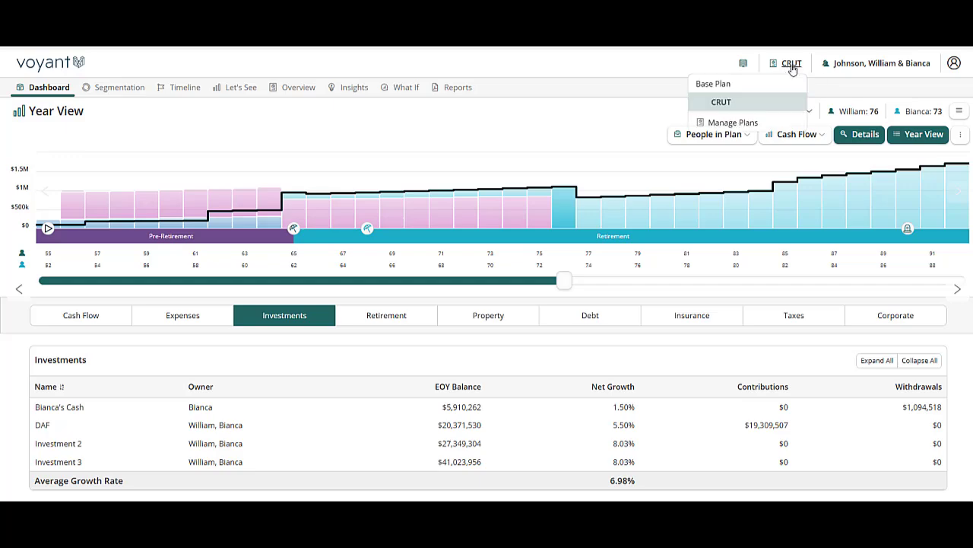
{"action": "left_click", "coordinate": [757, 98]}
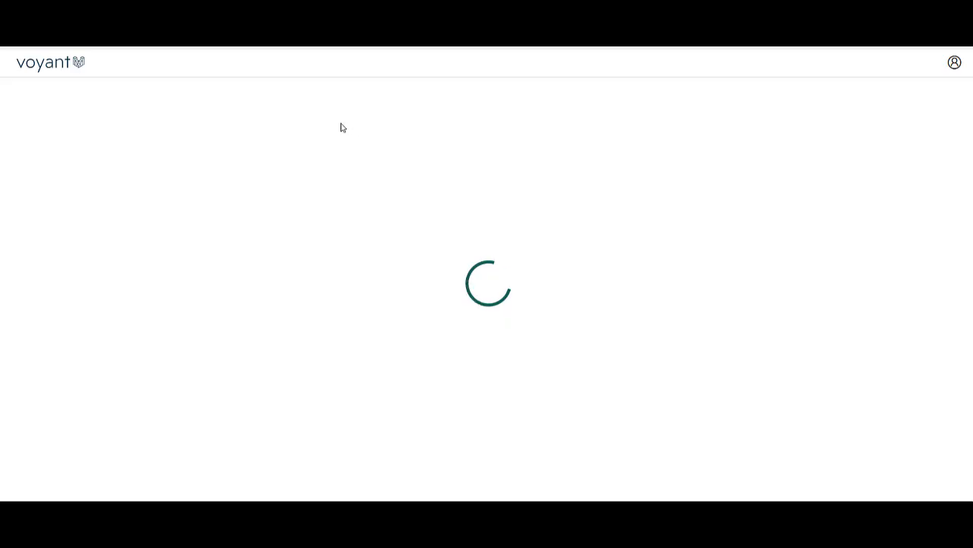
{"action": "left_click", "coordinate": [320, 88]}
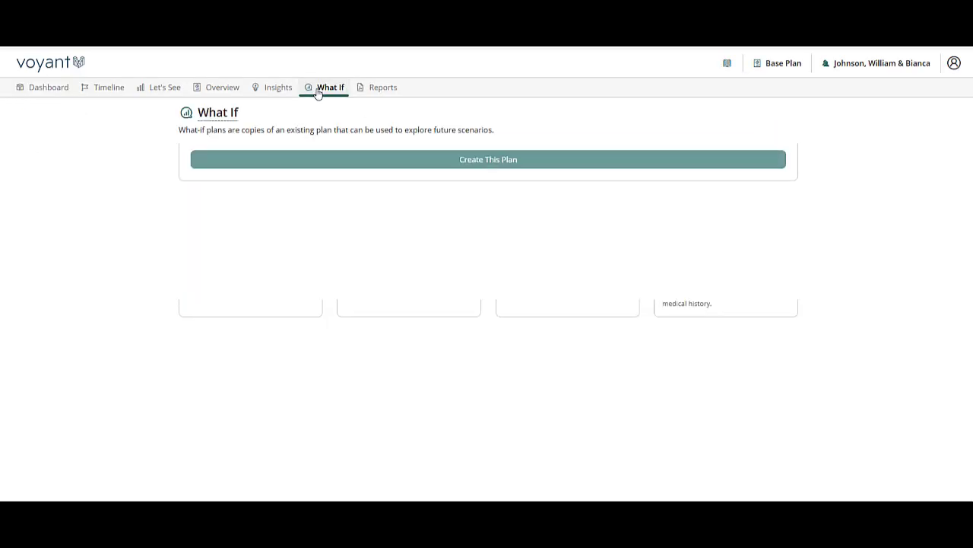
{"action": "left_click", "coordinate": [236, 235]}
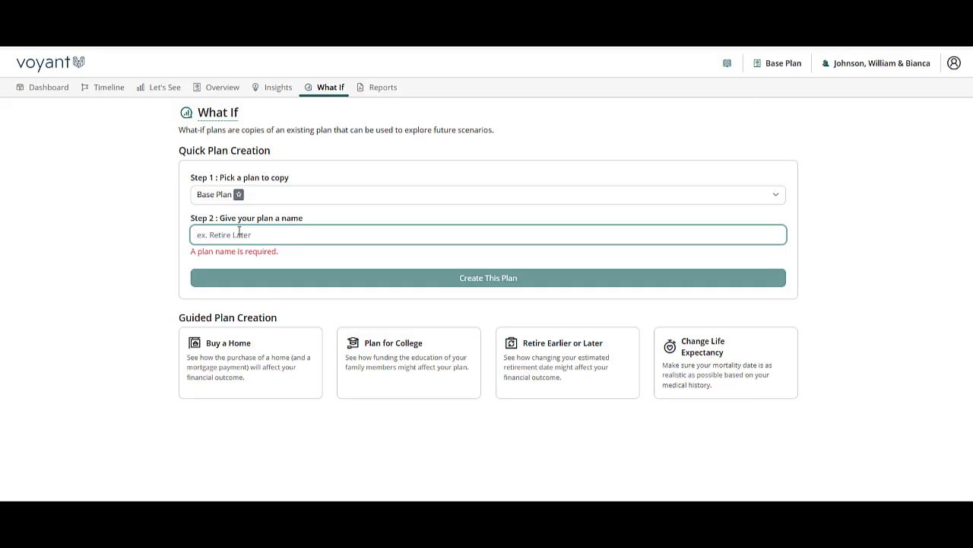
{"action": "type", "text": "CRAT"}
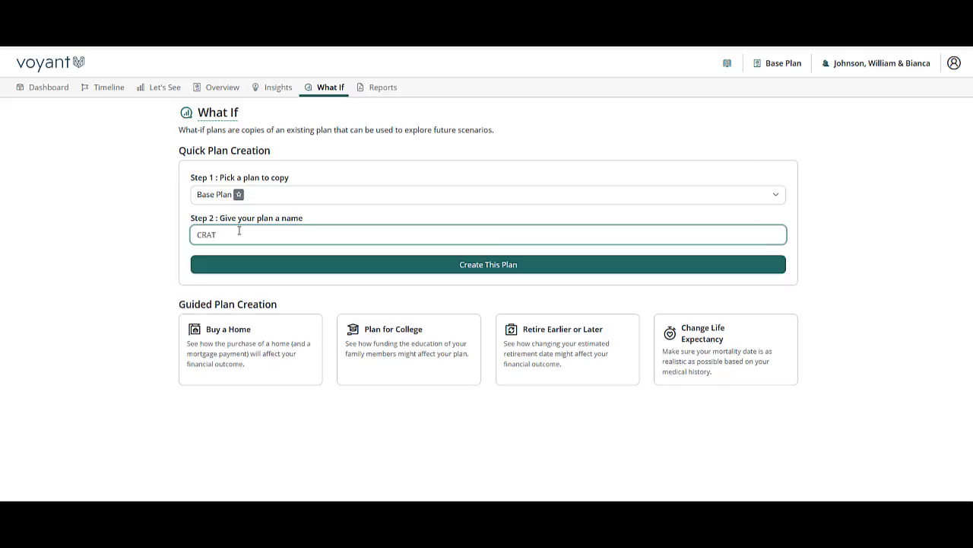
{"action": "left_click", "coordinate": [229, 269]}
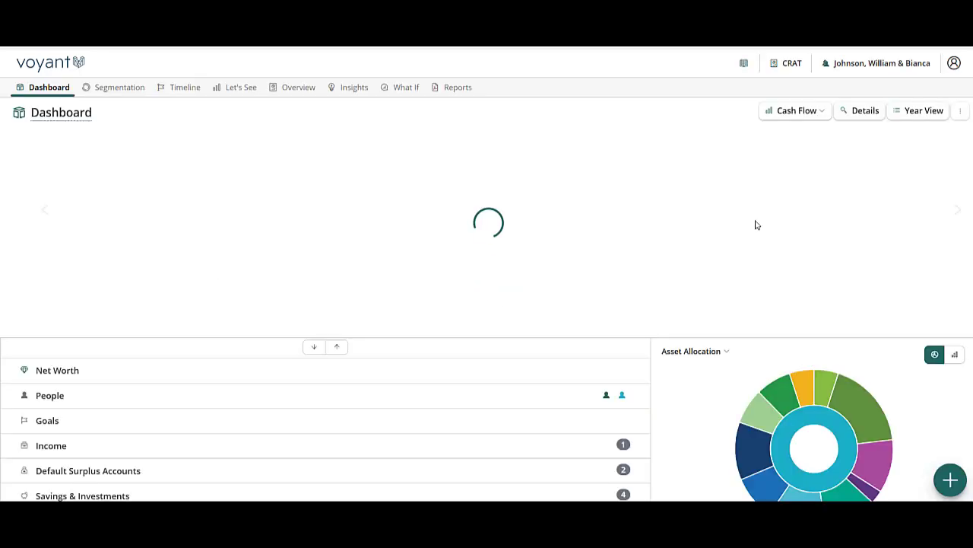
Add a trust to the plan with the trust type Charitable Remainder Annuity Trust.
{"action": "left_click", "coordinate": [951, 479]}
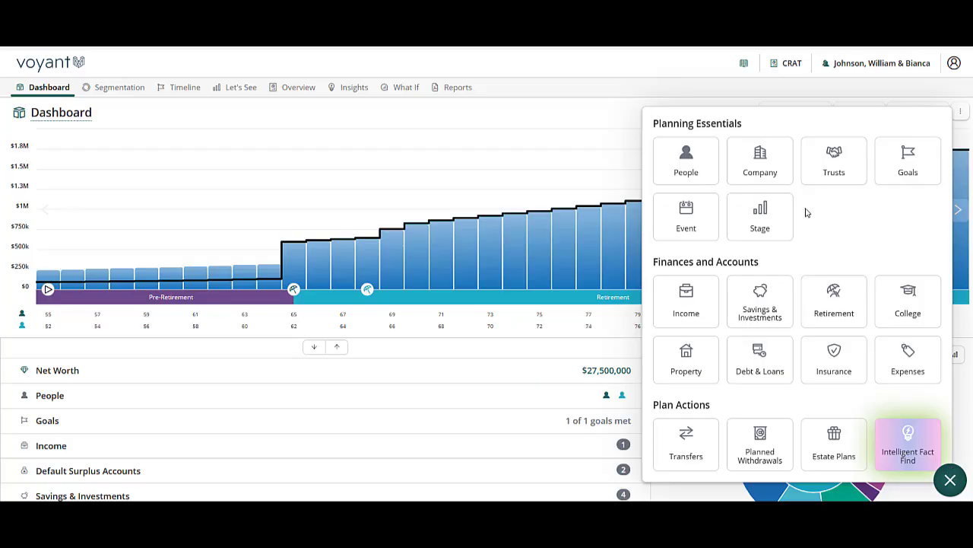
{"action": "left_click", "coordinate": [831, 169]}
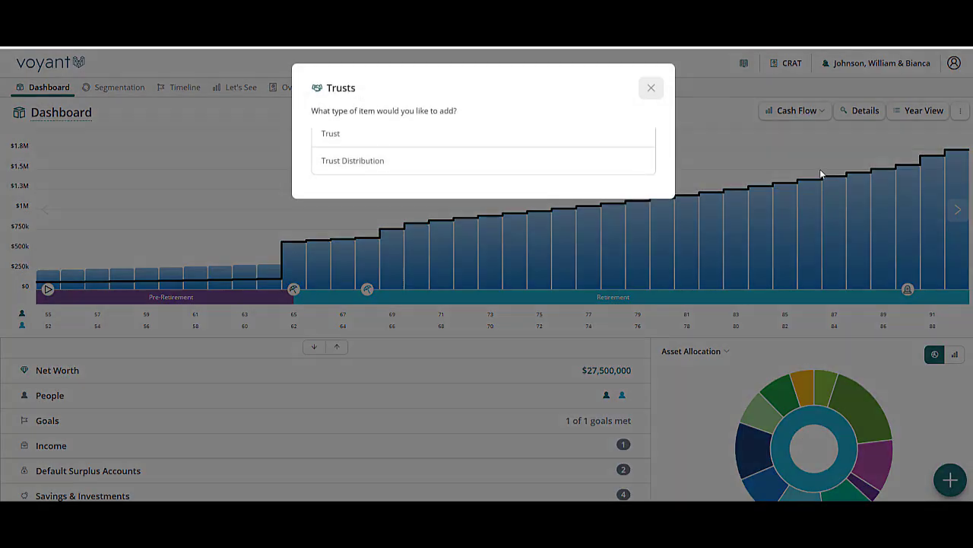
{"action": "left_click", "coordinate": [376, 146]}
{"action": "left_click", "coordinate": [413, 204]}
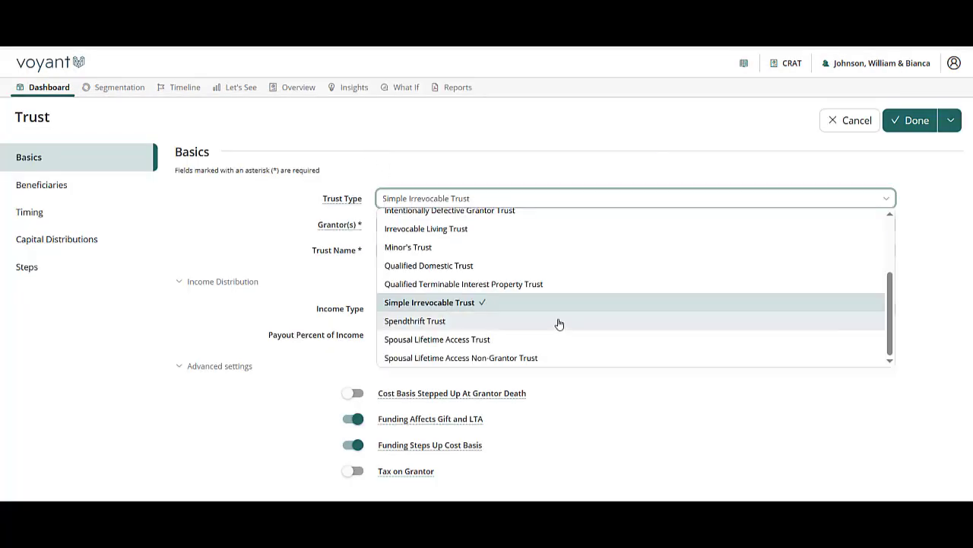
{"action": "scroll", "coordinate": [557, 325], "scroll_direction": "up", "scroll_amount": 5}
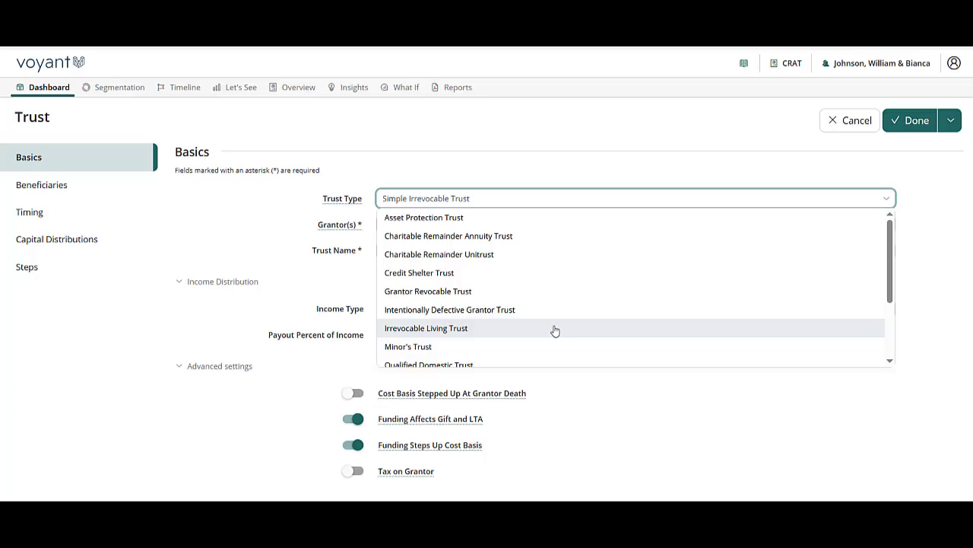
{"action": "left_click", "coordinate": [425, 240]}
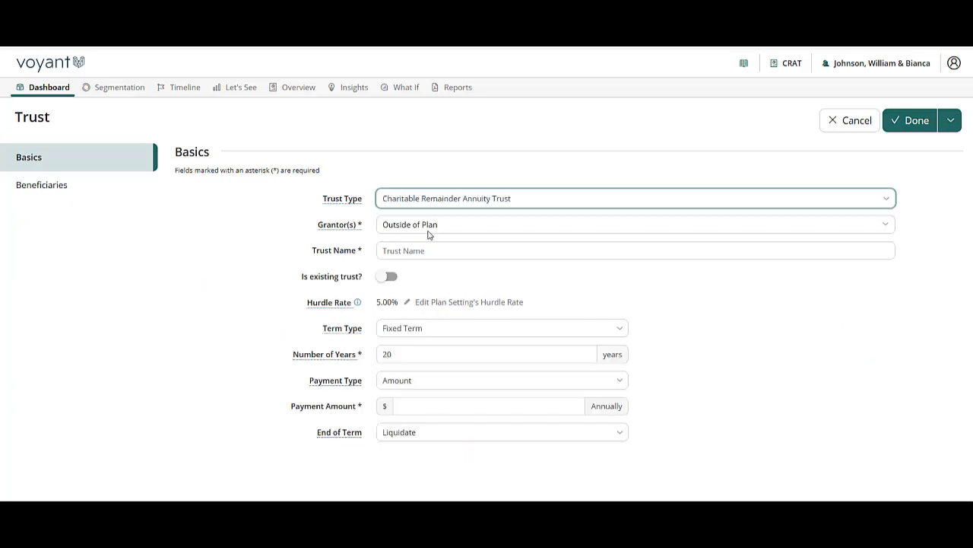
Set the first plan member as the trust's grantor and name the trust CRAT.
{"action": "left_click", "coordinate": [430, 231]}
{"action": "left_click", "coordinate": [411, 245]}
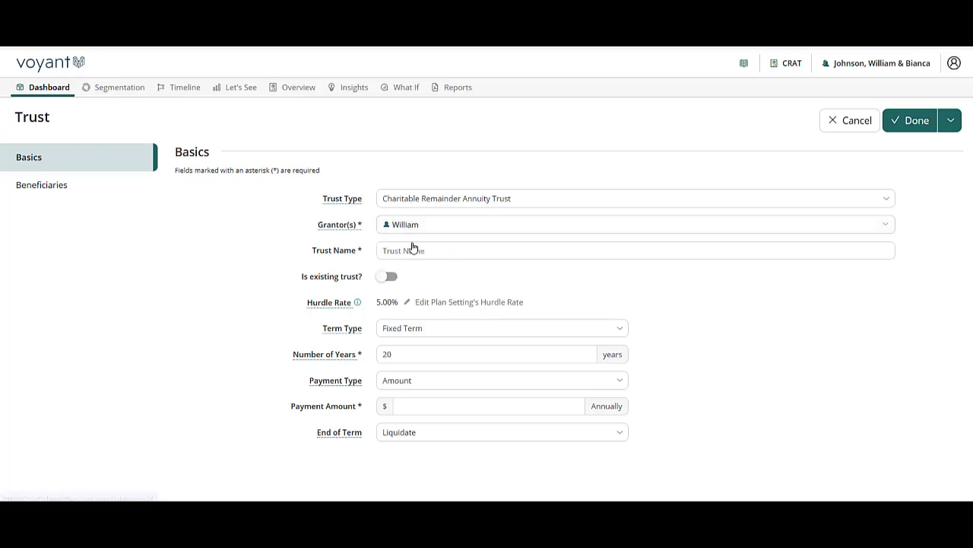
{"action": "left_click", "coordinate": [407, 250]}
{"action": "type", "text": "CRAT"}
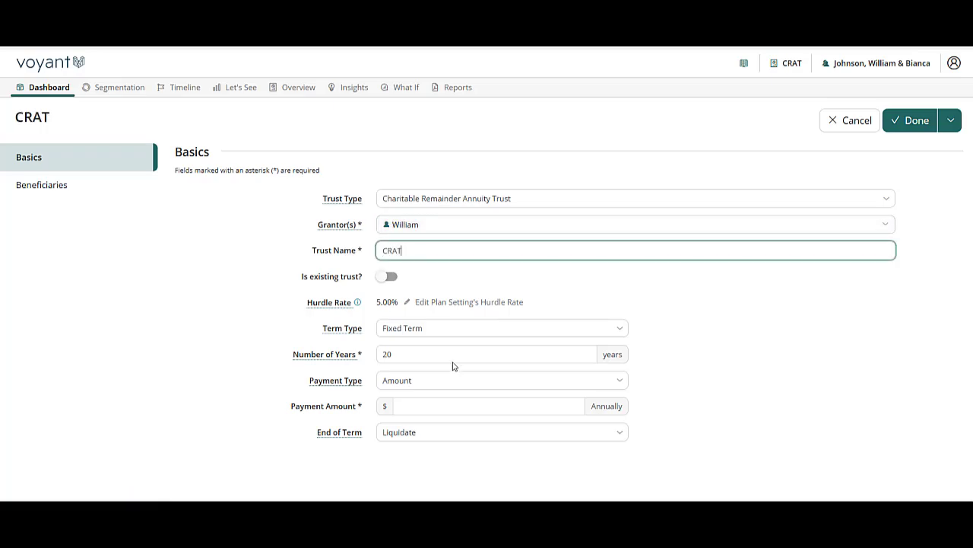
Set the trust's term type to Life Time and its annual payment amount to $250,000.
{"action": "left_click", "coordinate": [413, 328]}
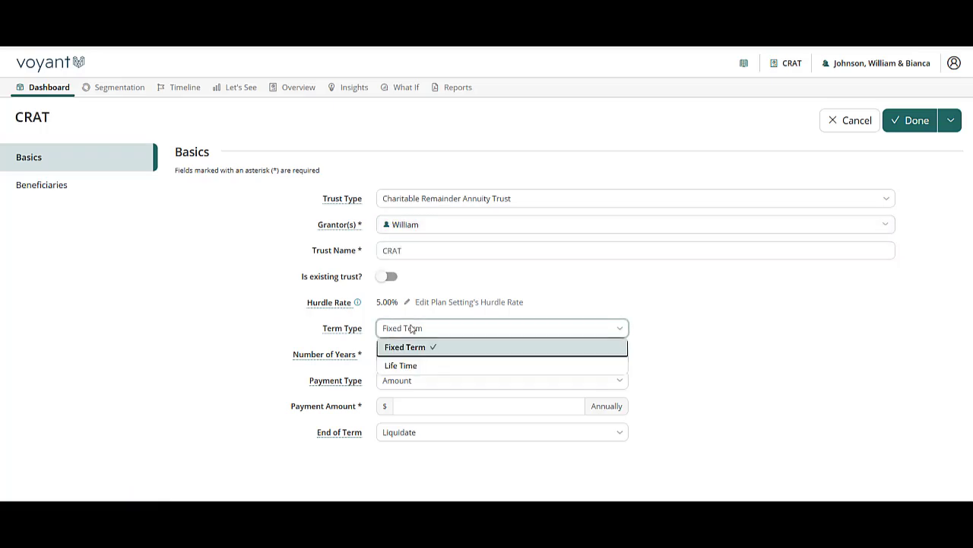
{"action": "left_click", "coordinate": [413, 365]}
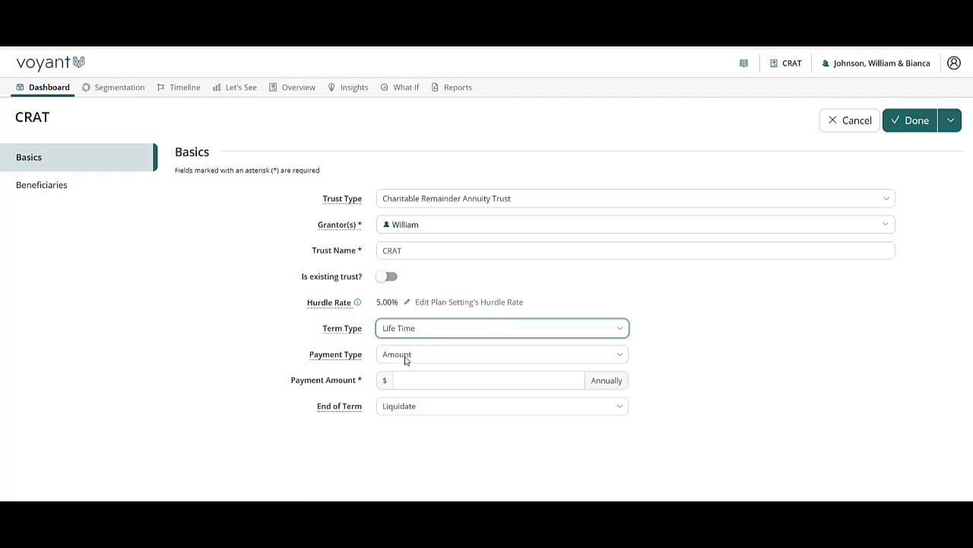
{"action": "left_click", "coordinate": [447, 378]}
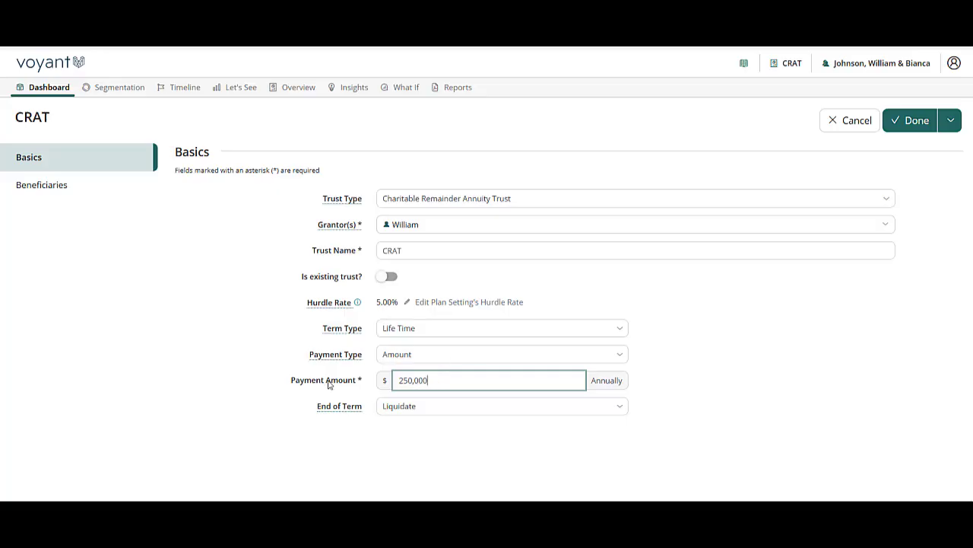
{"action": "left_click_drag", "start_coordinate": [452, 379], "coordinate": [360, 384]}
Allocate 100% of the trust's beneficiary share to the grantor's spouse and save the trust.
{"action": "left_click", "coordinate": [60, 193]}
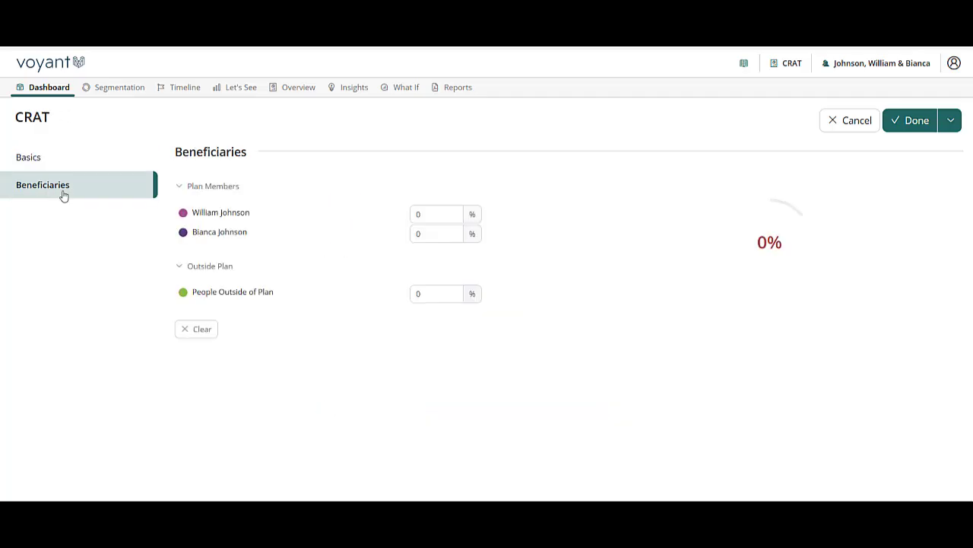
{"action": "left_click", "coordinate": [418, 236]}
{"action": "type", "text": "100"}
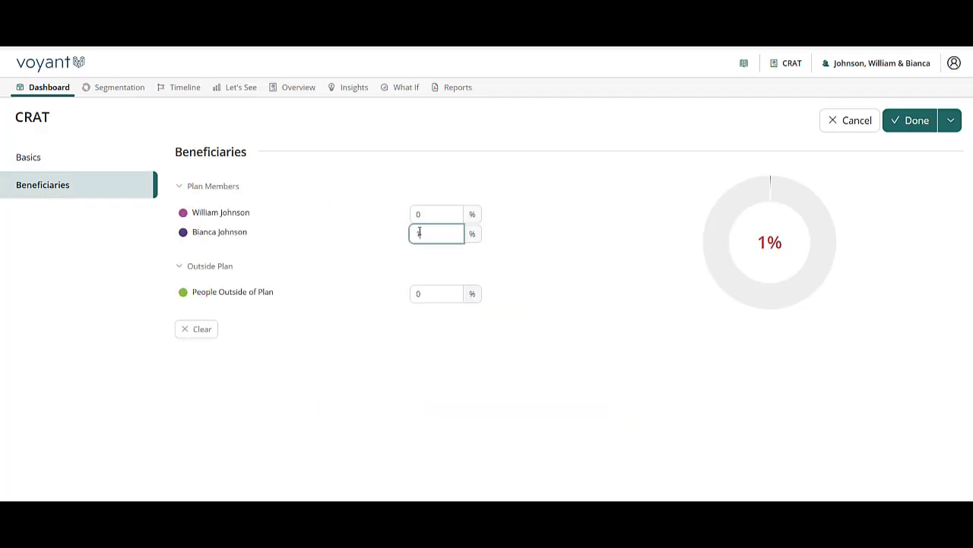
{"action": "left_click", "coordinate": [918, 129]}
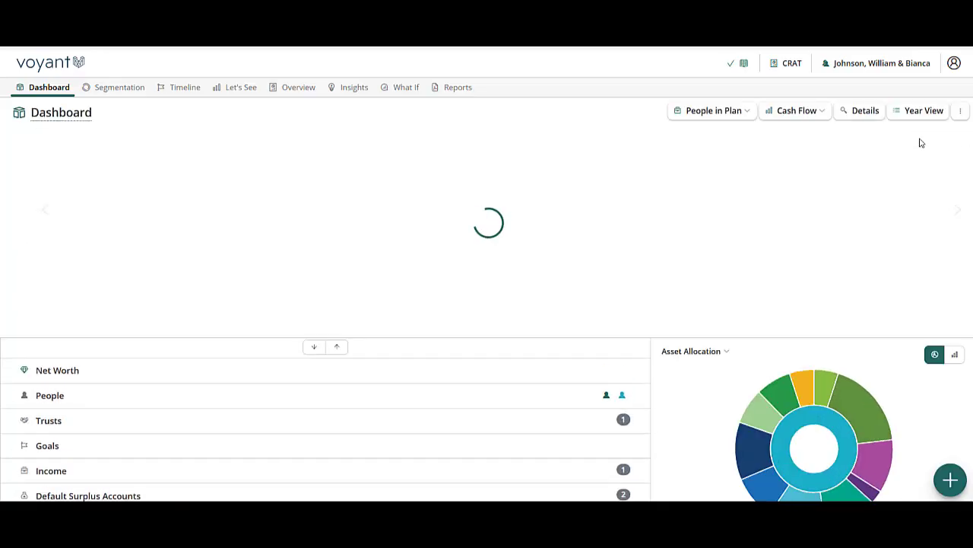
Create a transfer with CRAT (default) as the destination and Investment Account as the source.
{"action": "left_click", "coordinate": [952, 482]}
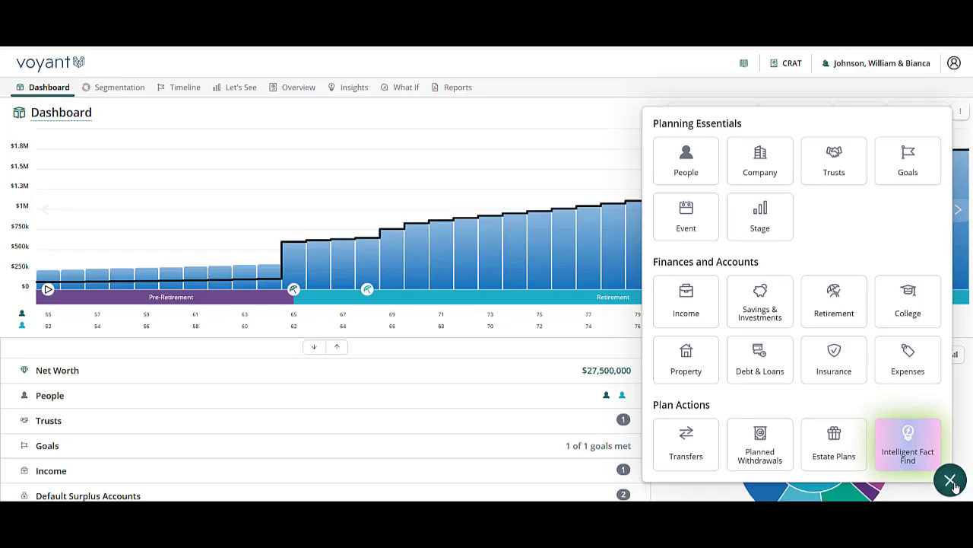
{"action": "left_click", "coordinate": [687, 456]}
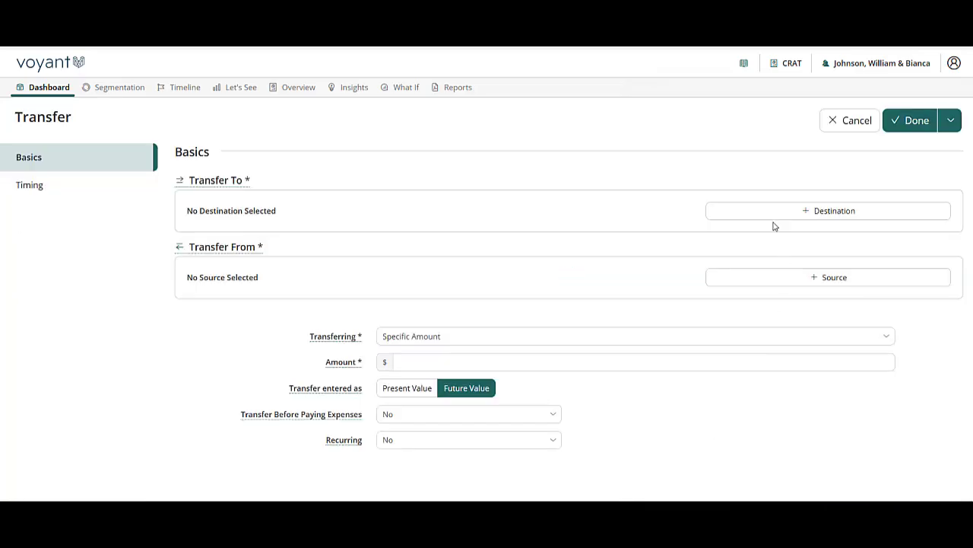
{"action": "left_click", "coordinate": [776, 219]}
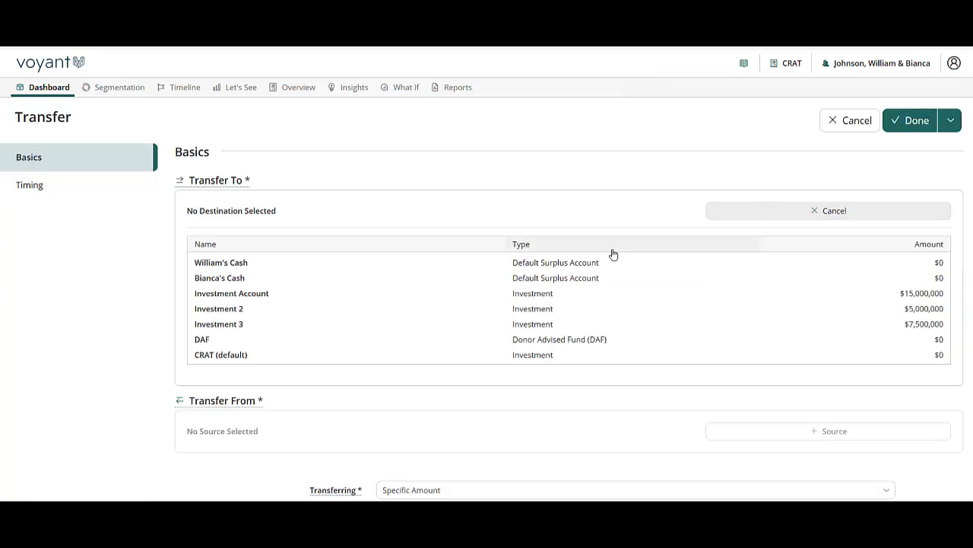
{"action": "left_click", "coordinate": [212, 356]}
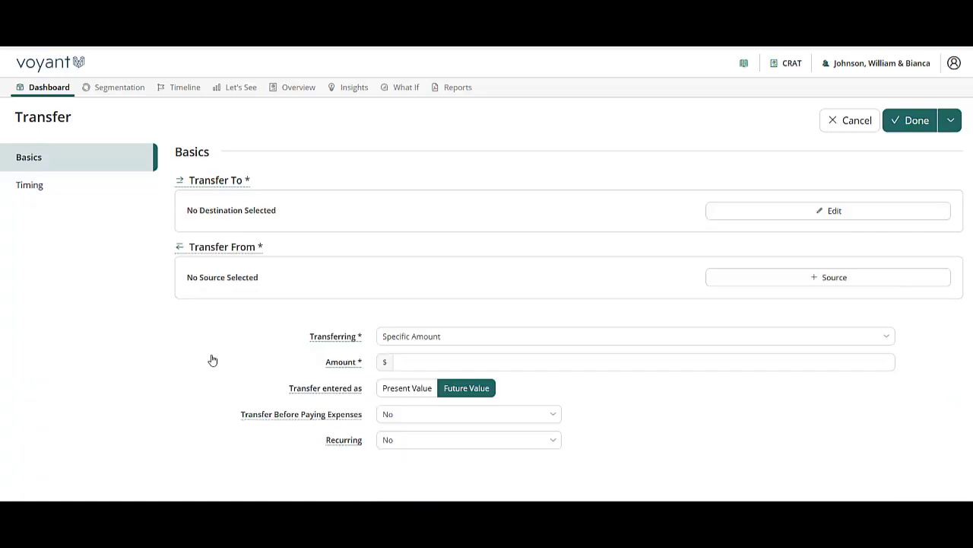
{"action": "left_click", "coordinate": [862, 285]}
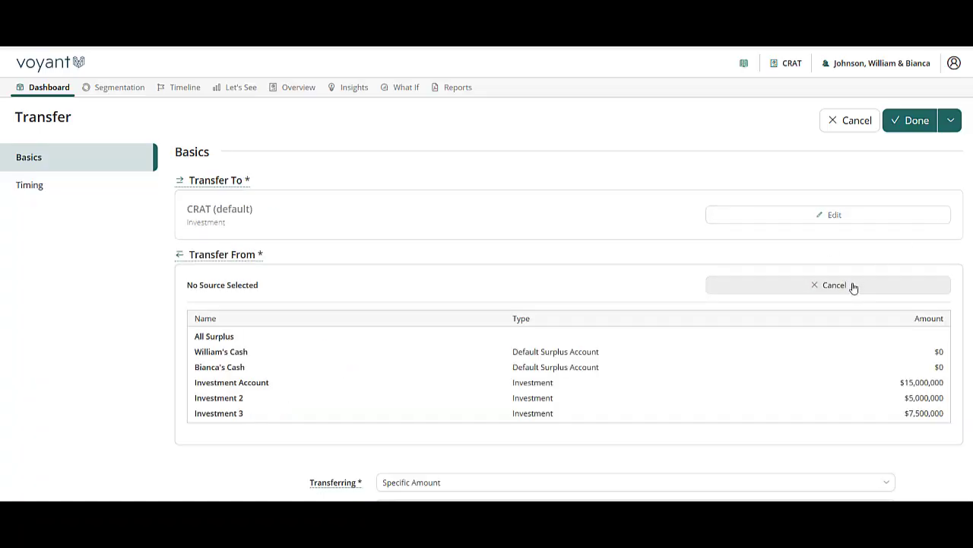
{"action": "left_click", "coordinate": [253, 382]}
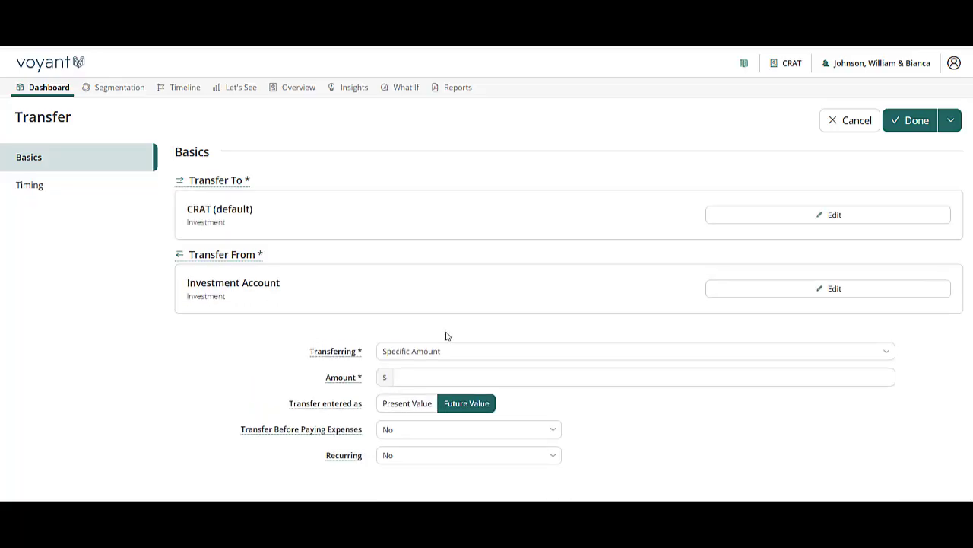
Set the transfer to All Available, time it at the plan's Start event, and save it.
{"action": "left_click", "coordinate": [430, 353]}
{"action": "left_click", "coordinate": [416, 368]}
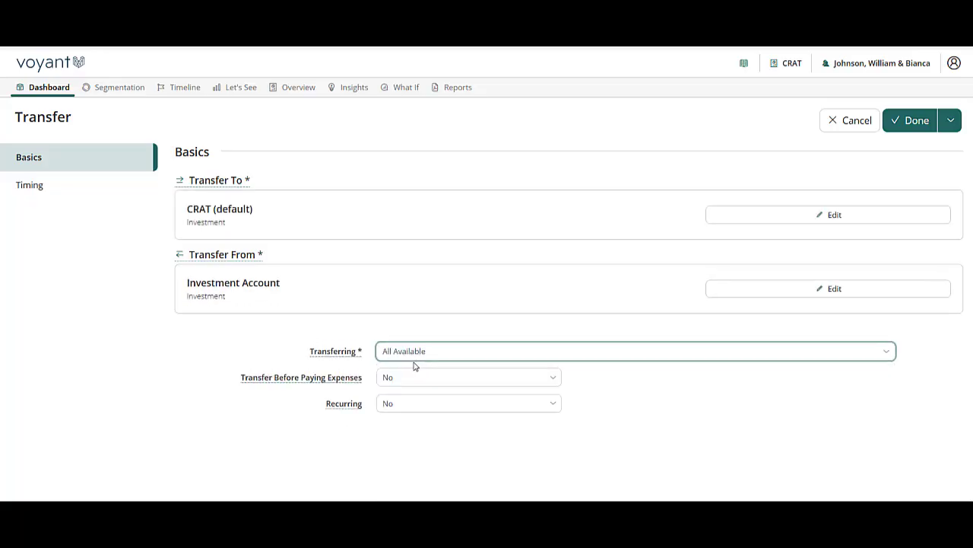
{"action": "left_click", "coordinate": [60, 187]}
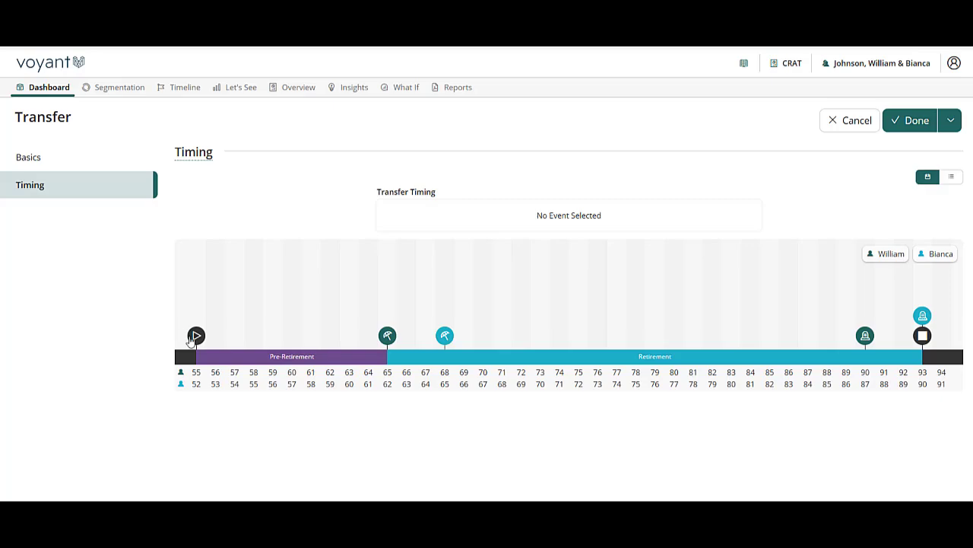
{"action": "left_click", "coordinate": [196, 336]}
{"action": "left_click", "coordinate": [745, 196]}
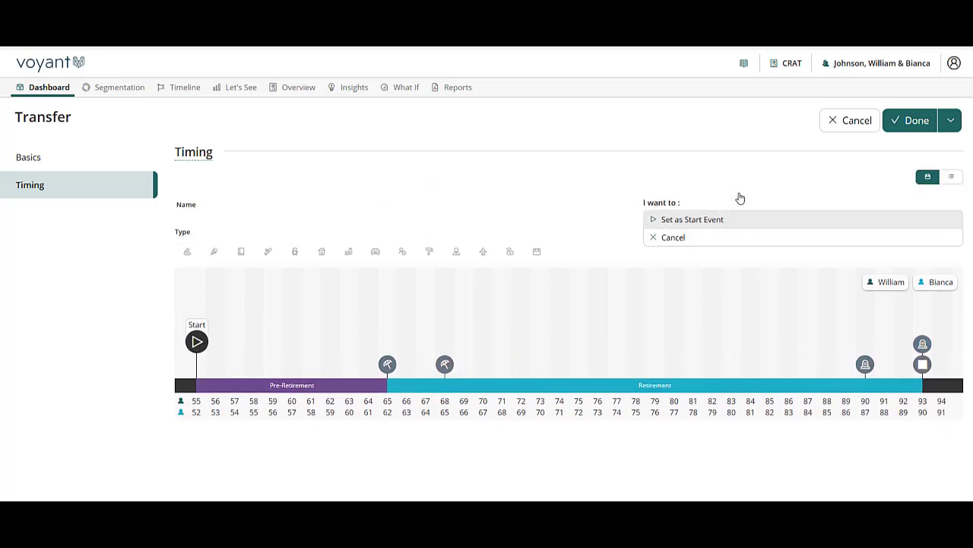
{"action": "left_click", "coordinate": [912, 124]}
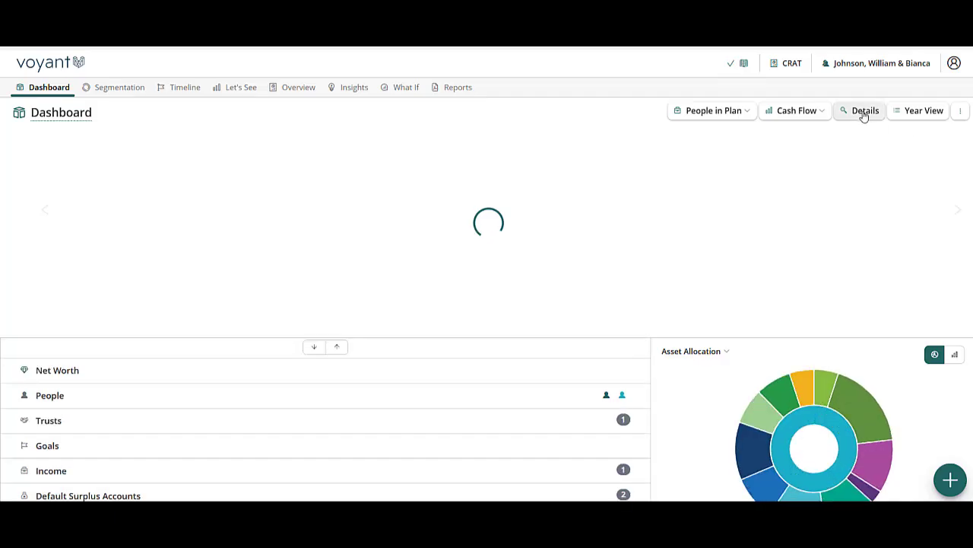
Show the detailed cash flow breakdown and inspect the trust income in the early pre-retirement years.
{"action": "left_click", "coordinate": [864, 115]}
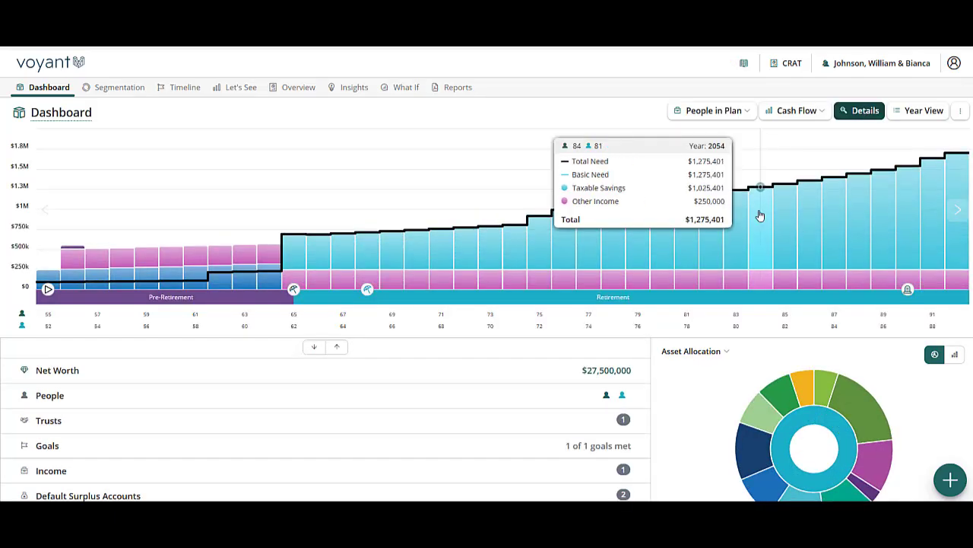
{"action": "mouse_move", "coordinate": [66, 266]}
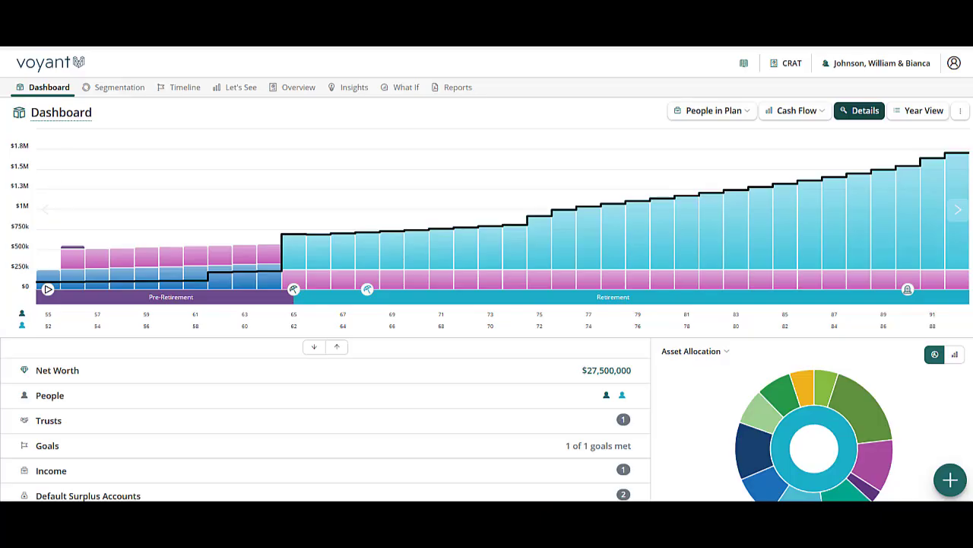
Review the CRAT plan's Legacy overview, including estate distributions, federal estate tax, trusts not in the estate and total wealth transfer.
{"action": "left_click", "coordinate": [297, 94]}
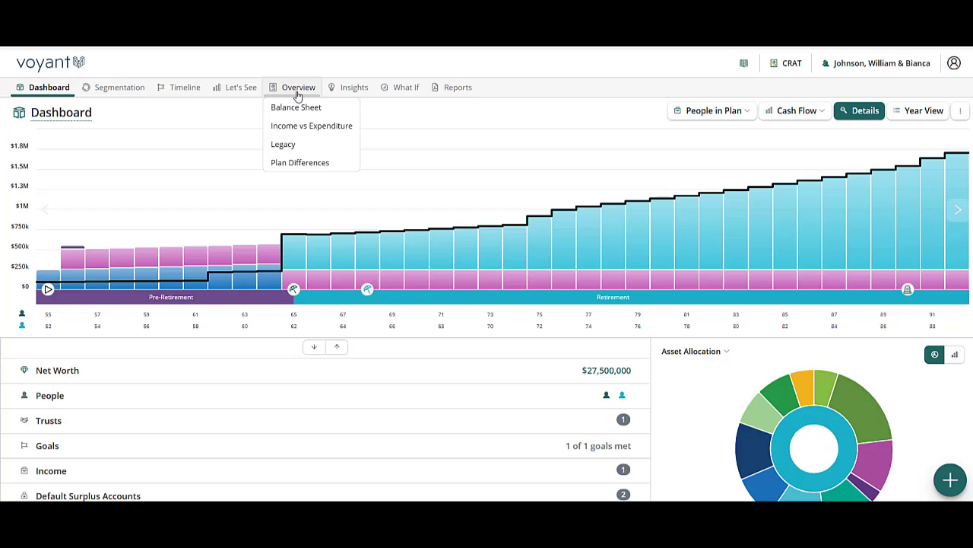
{"action": "left_click", "coordinate": [280, 144]}
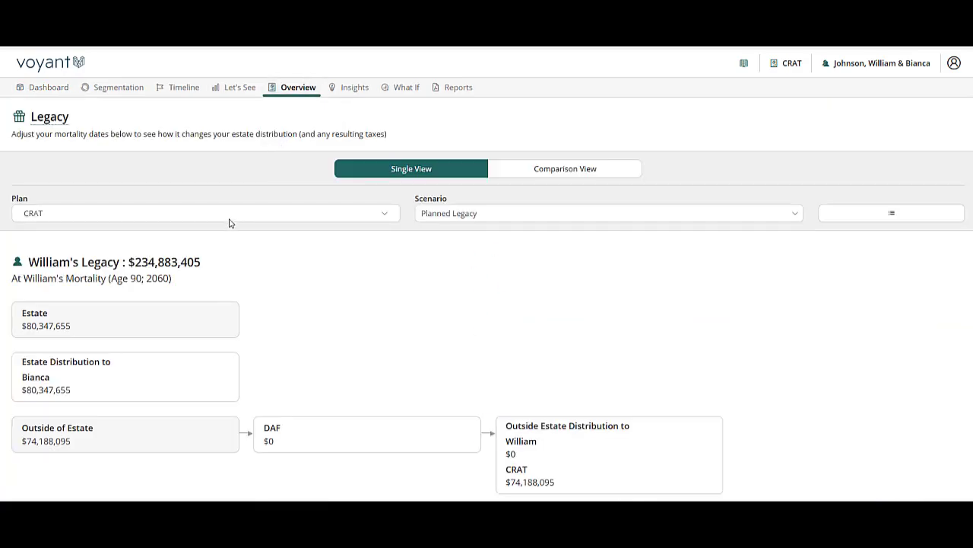
{"action": "scroll", "coordinate": [726, 350], "scroll_direction": "down", "scroll_amount": 2}
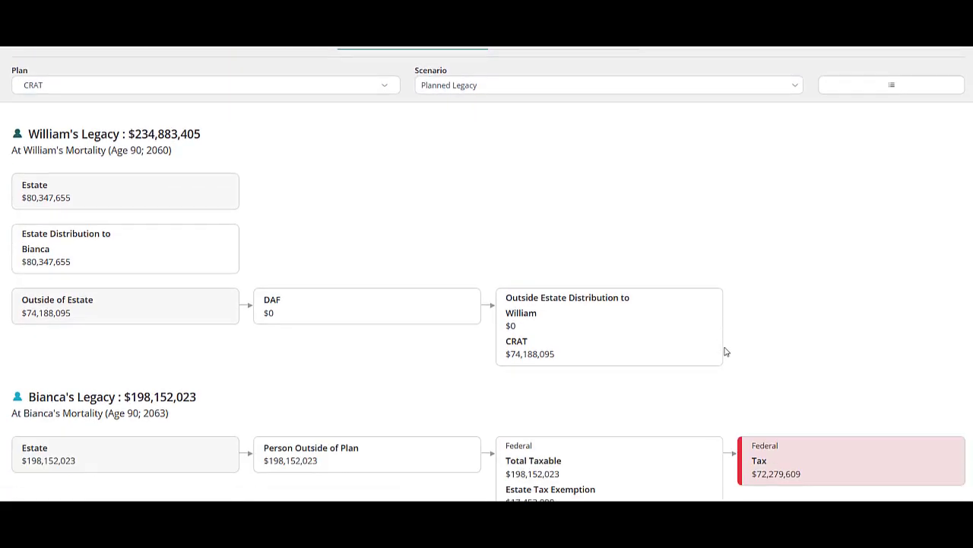
{"action": "scroll", "coordinate": [791, 349], "scroll_direction": "down", "scroll_amount": 2}
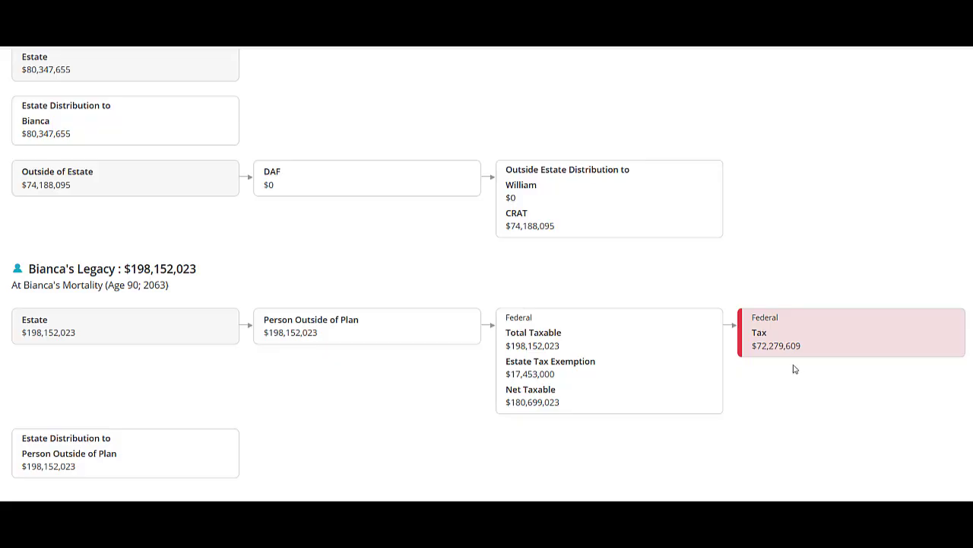
{"action": "scroll", "coordinate": [780, 347], "scroll_direction": "down", "scroll_amount": 2}
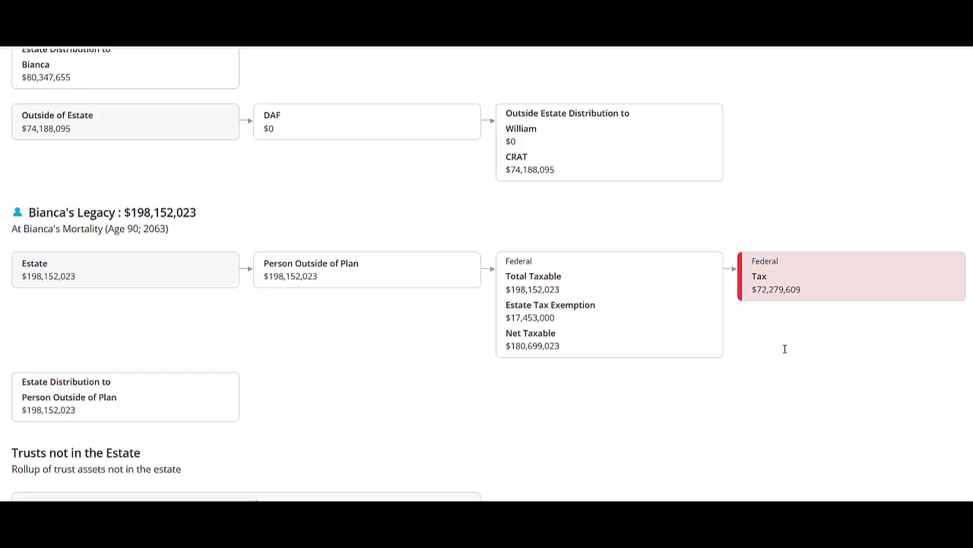
{"action": "scroll", "coordinate": [872, 360], "scroll_direction": "down", "scroll_amount": 1}
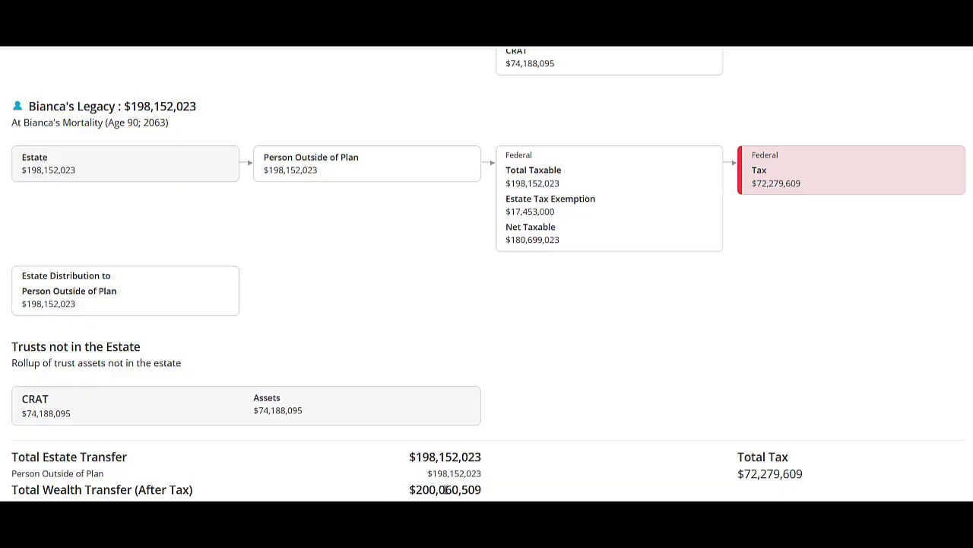
{"action": "scroll", "coordinate": [844, 445], "scroll_direction": "up", "scroll_amount": 6}
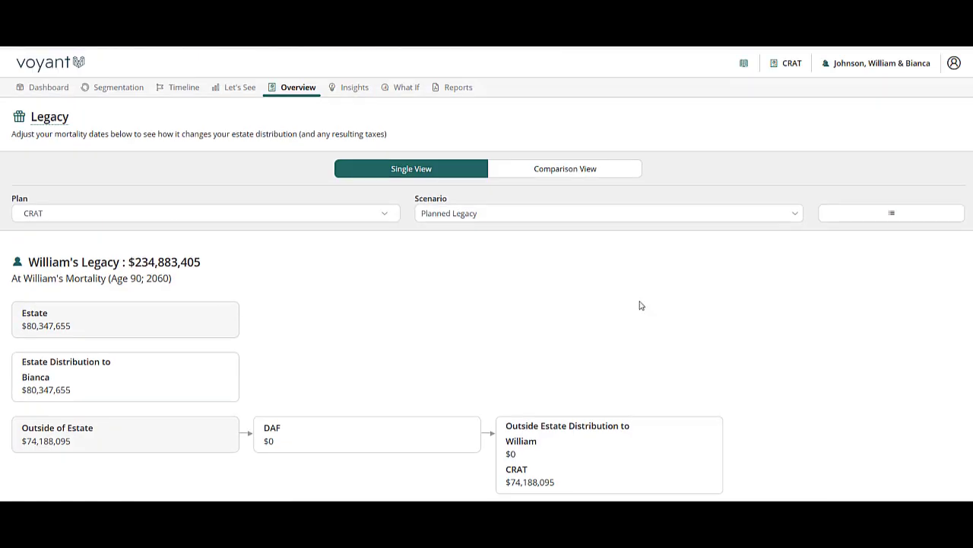
Compare the Planned Legacy of the Base Plan with the CRAT plan side by side, both shown as estate flow diagrams.
{"action": "left_click", "coordinate": [561, 168]}
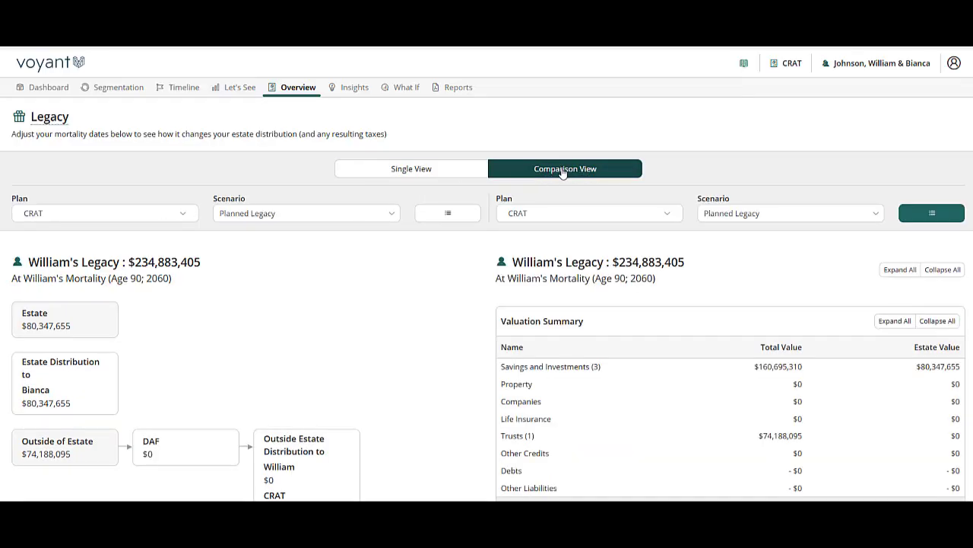
{"action": "left_click", "coordinate": [957, 215]}
{"action": "left_click", "coordinate": [52, 213]}
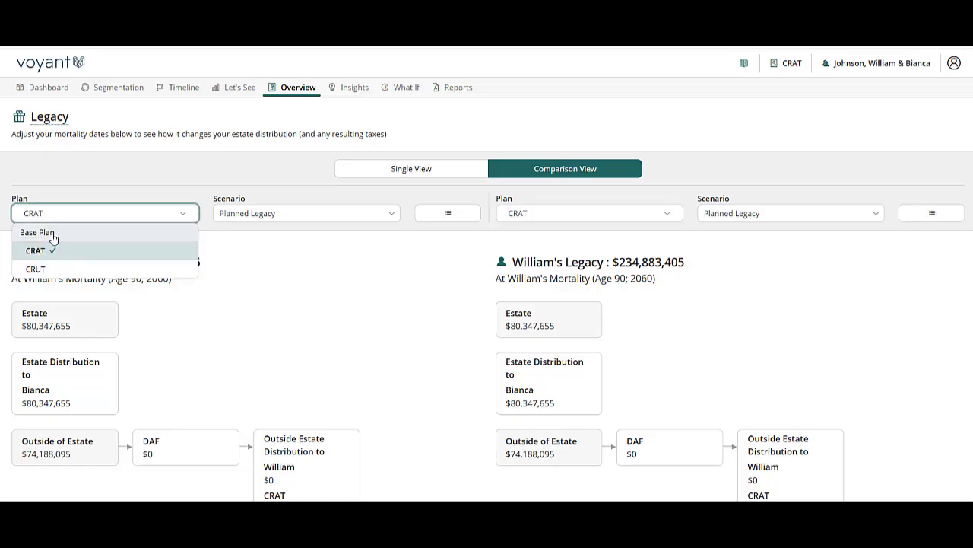
{"action": "left_click", "coordinate": [36, 232]}
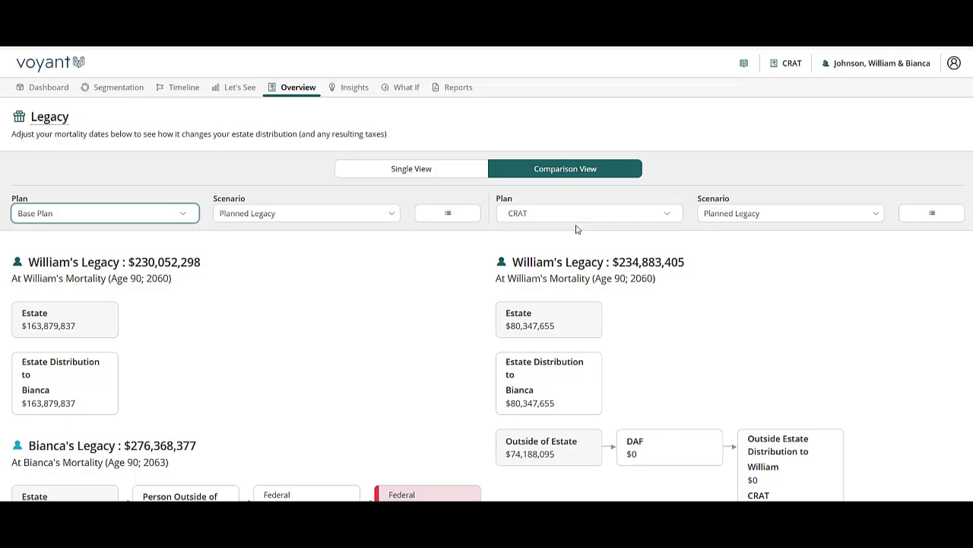
Compare federal estate tax, trusts outside the estate and total wealth transfer between the Base Plan and CRAT legacy results.
{"action": "scroll", "coordinate": [821, 297], "scroll_direction": "down", "scroll_amount": 3}
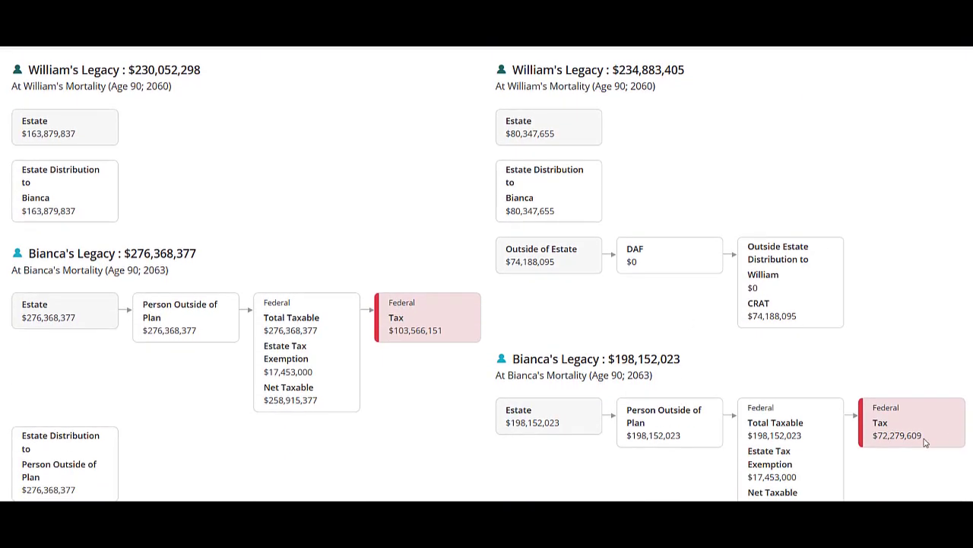
{"action": "scroll", "coordinate": [921, 441], "scroll_direction": "down", "scroll_amount": 5}
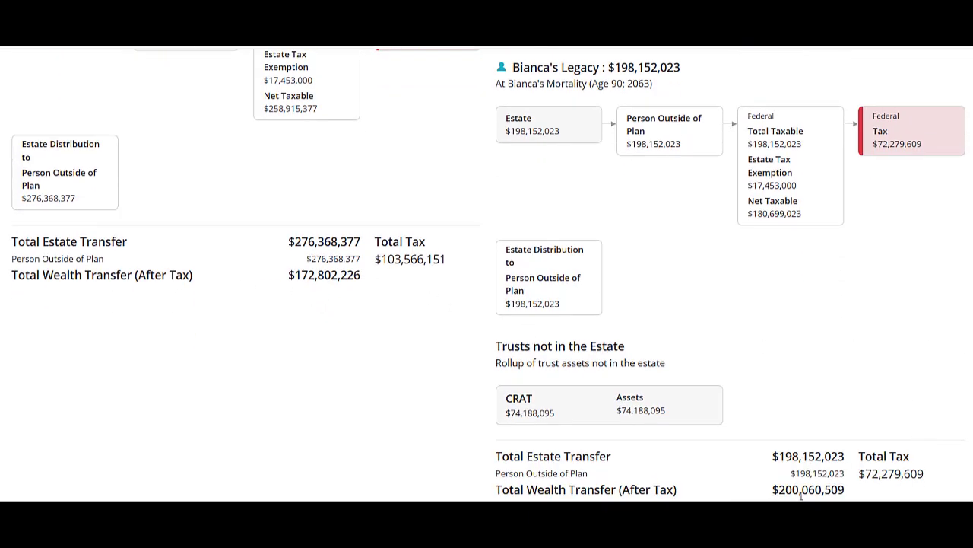
{"action": "scroll", "coordinate": [805, 487], "scroll_direction": "up", "scroll_amount": 10}
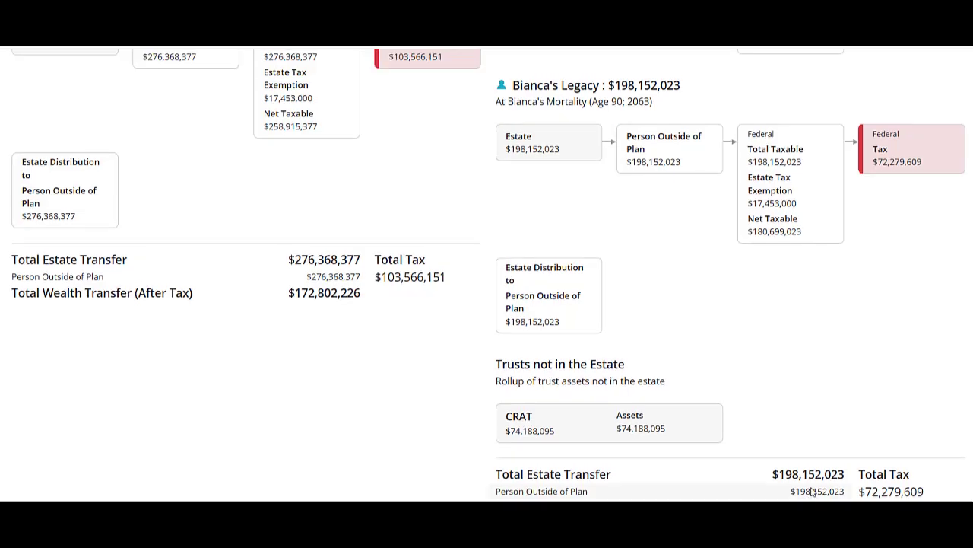
Replace the Base Plan with the CRUT plan in the legacy comparison and review its tax, wealth transfer and charitable impact against CRAT.
{"action": "left_click", "coordinate": [95, 216]}
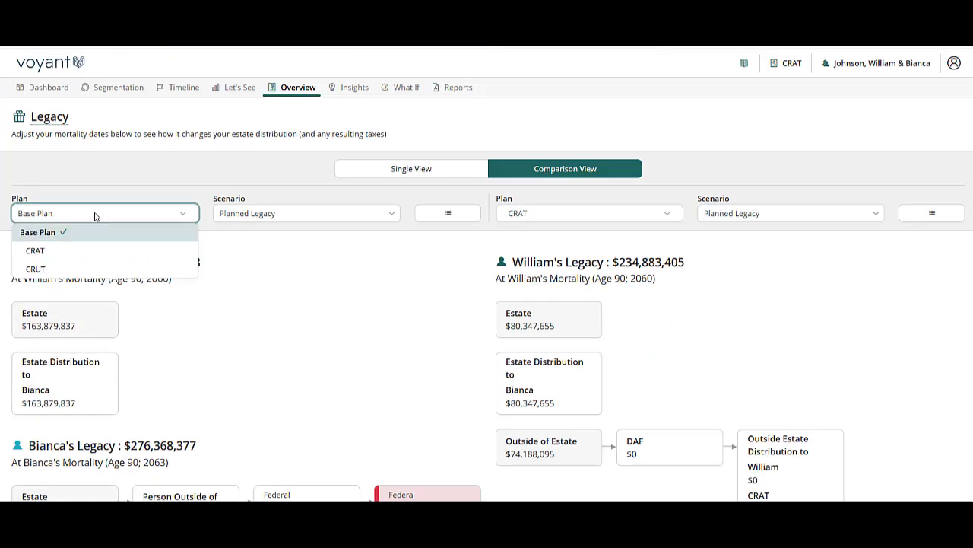
{"action": "left_click", "coordinate": [60, 270]}
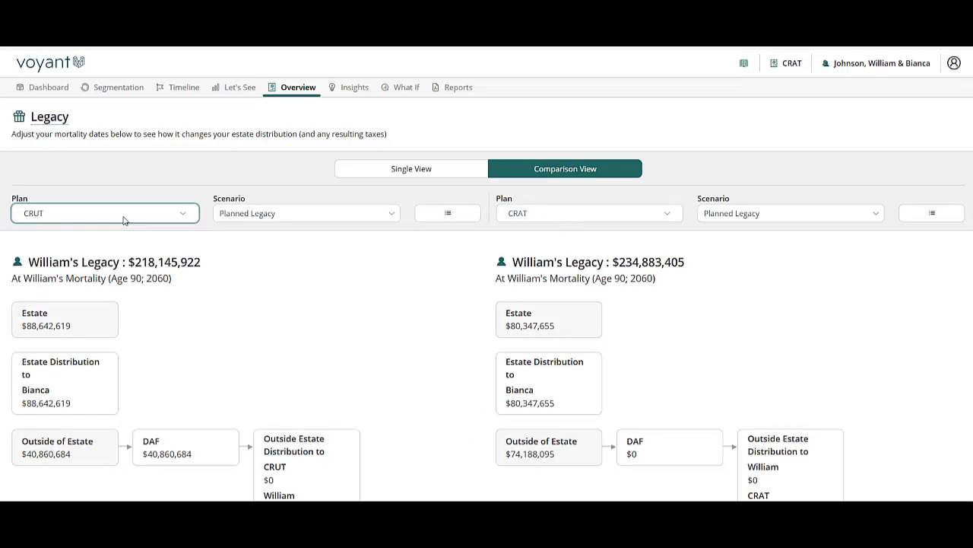
{"action": "scroll", "coordinate": [744, 327], "scroll_direction": "down", "scroll_amount": 4}
{"action": "scroll", "coordinate": [744, 327], "scroll_direction": "down", "scroll_amount": 5}
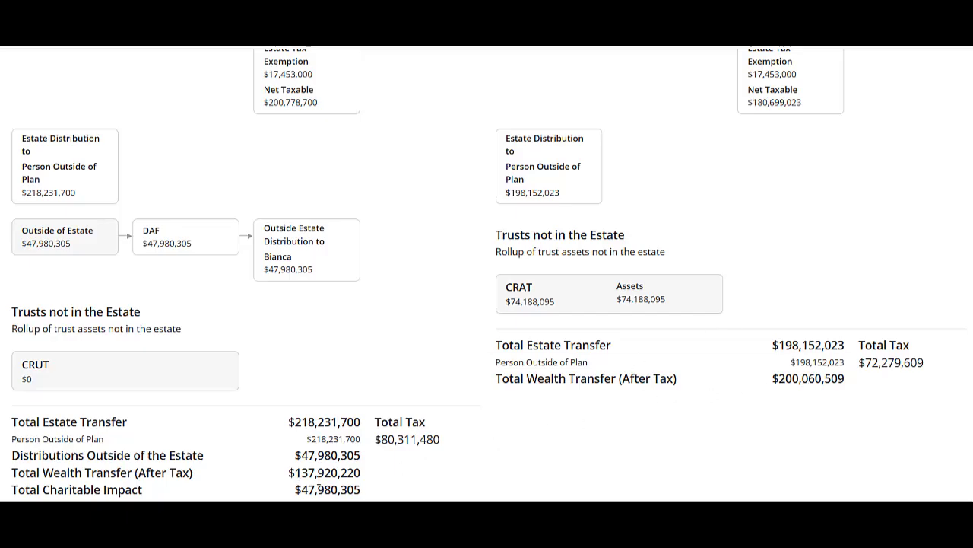
{"action": "scroll", "coordinate": [859, 395], "scroll_direction": "up", "scroll_amount": 10}
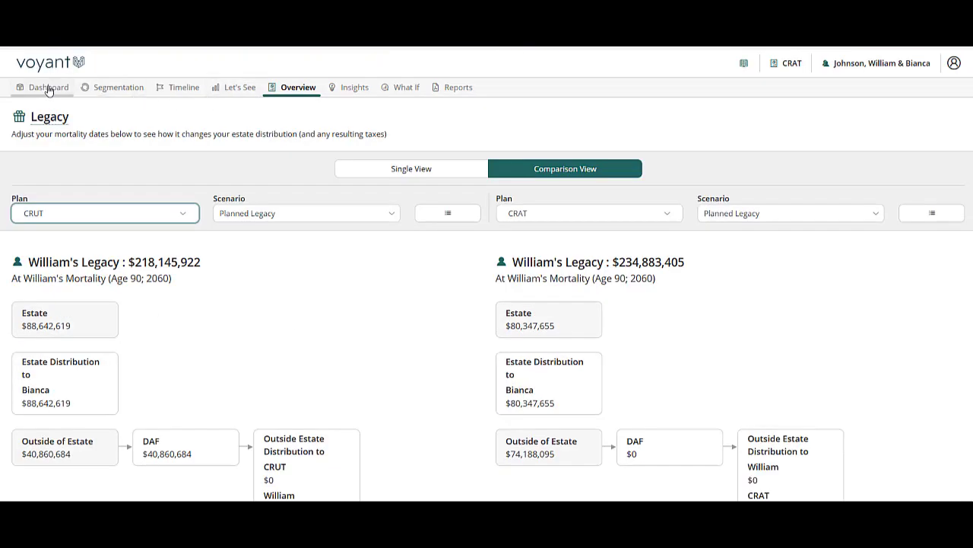
Return to the Dashboard and open a support request for sharing the client's access, ready for an included message.
{"action": "left_click", "coordinate": [48, 87]}
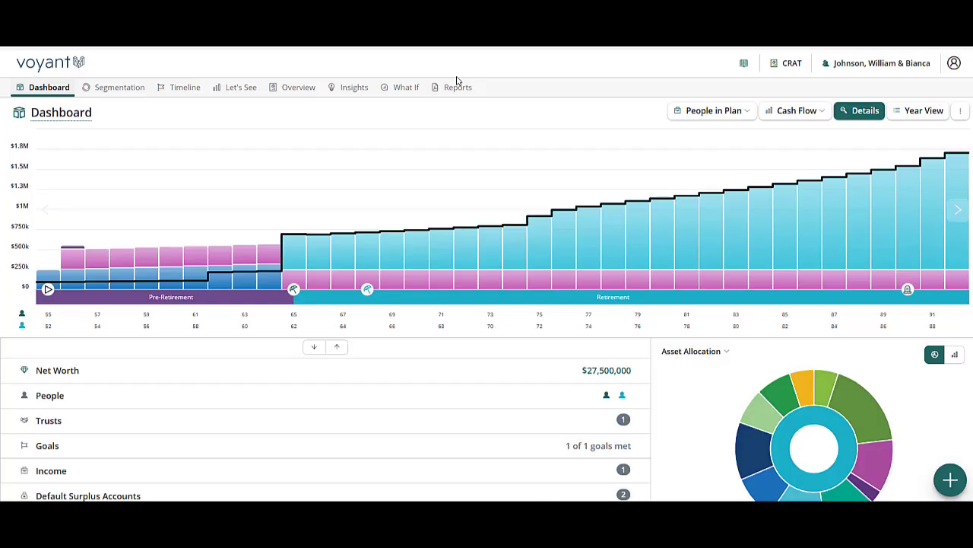
{"action": "left_click", "coordinate": [905, 63]}
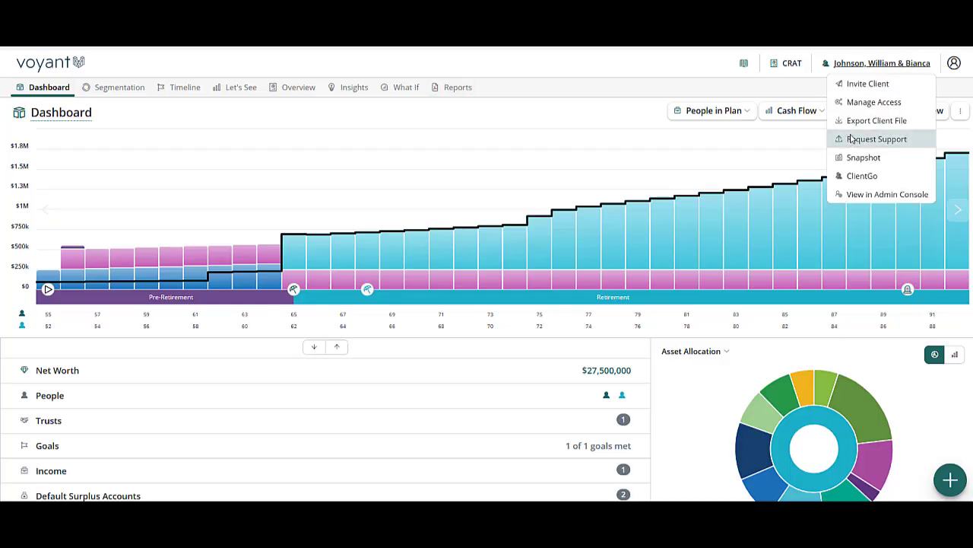
{"action": "left_click", "coordinate": [874, 140]}
{"action": "left_click", "coordinate": [414, 333]}
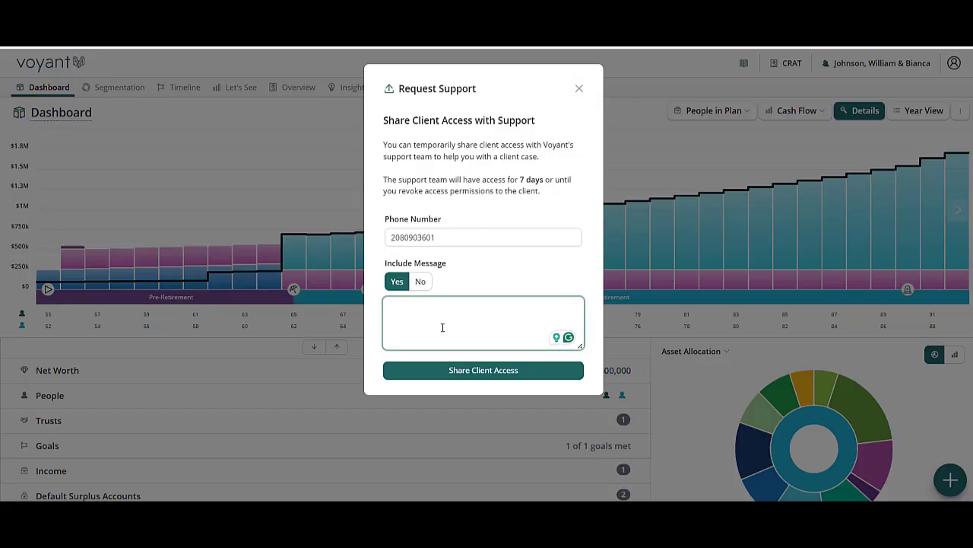